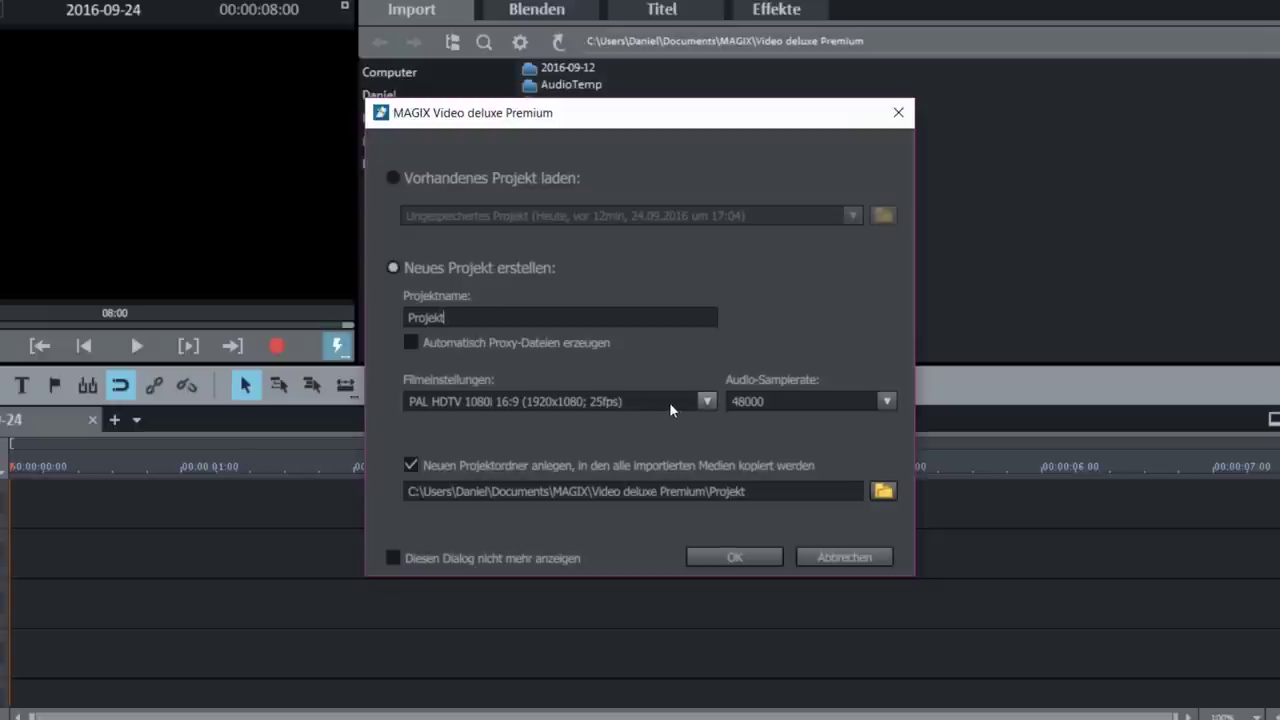
Step: Create the new project "Projekt" with film setting PAL HDTV 1080i 16:9 (1920x1080; 25fps) and audio sample rate 48000, and dismiss the update notice
left_click(700, 402)
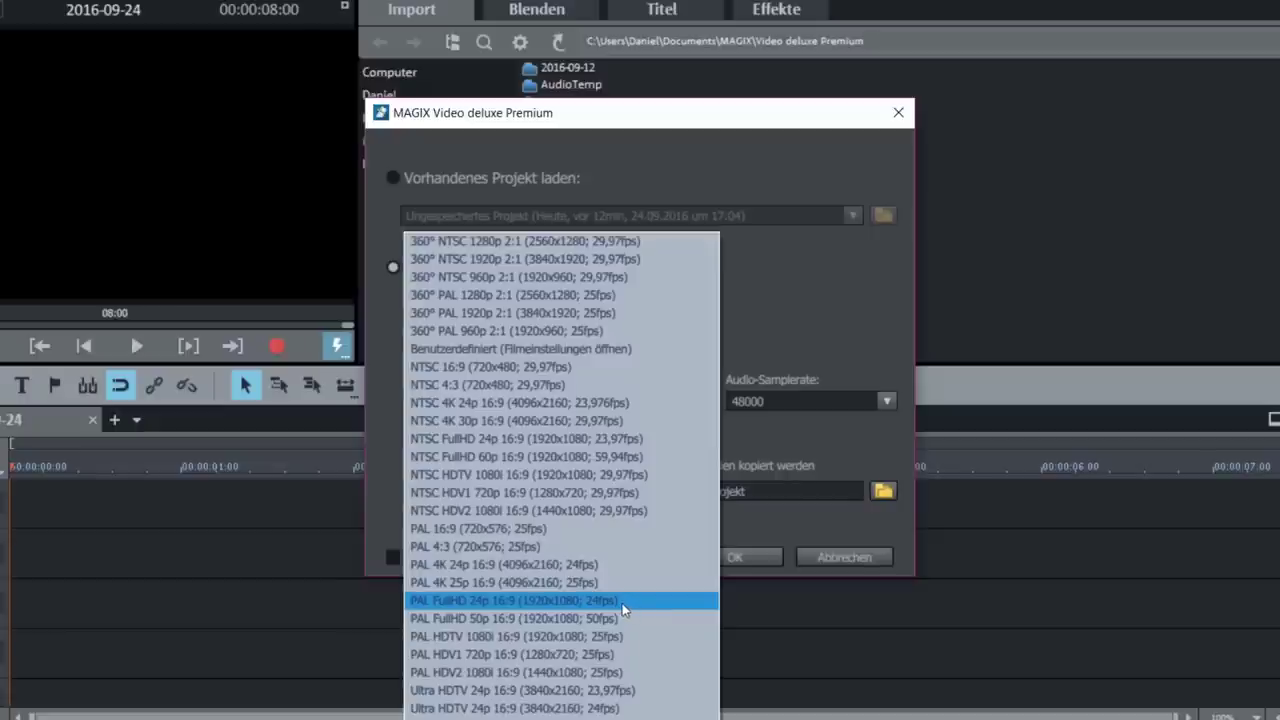
left_click(610, 637)
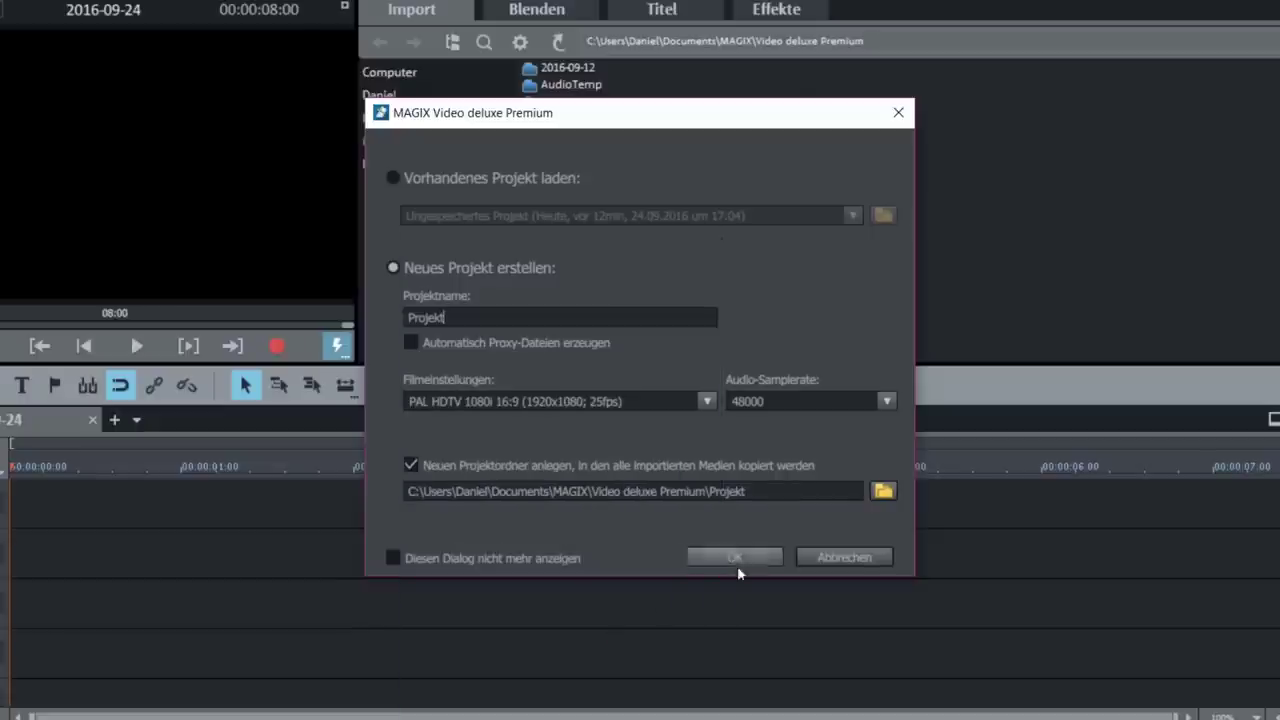
left_click(814, 401)
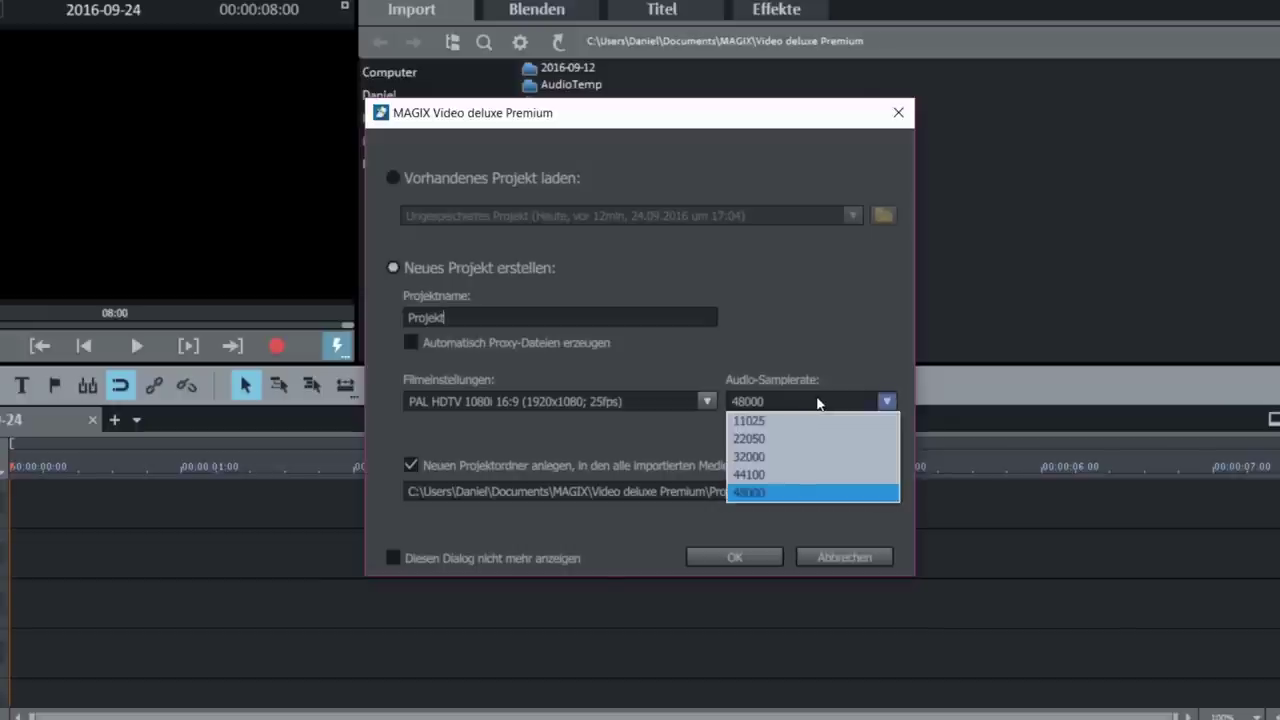
left_click(817, 402)
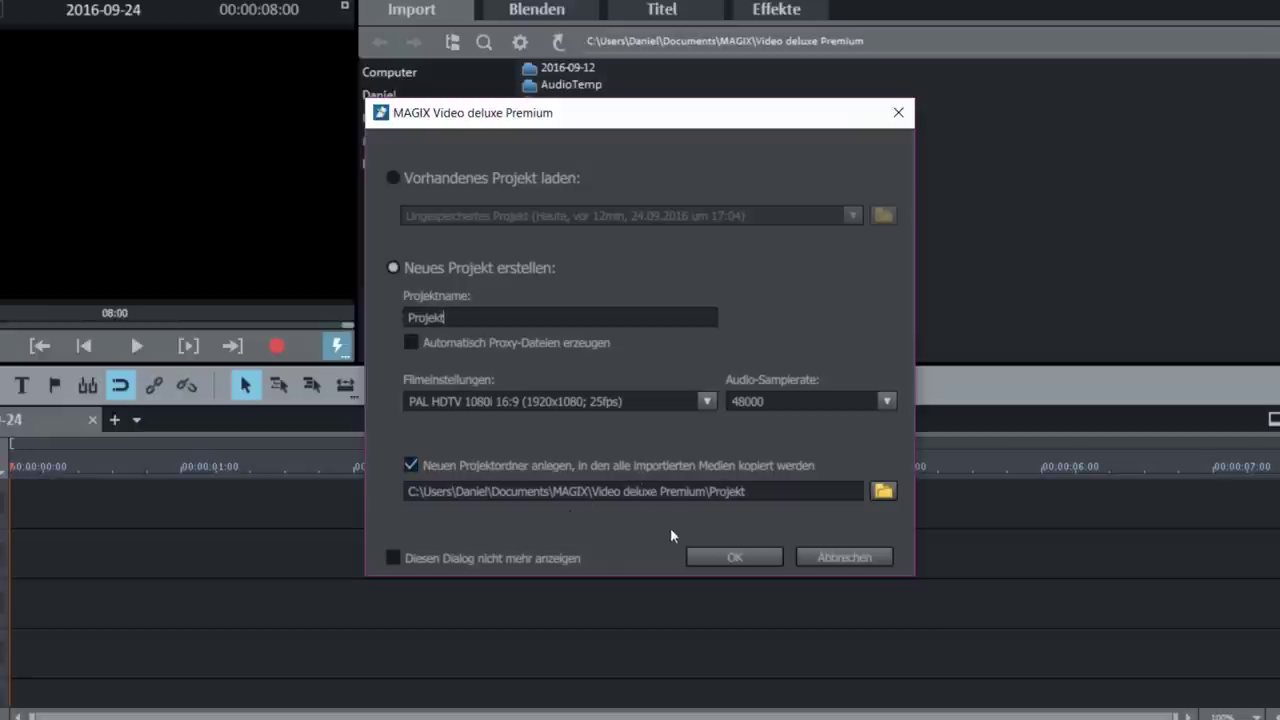
left_click(708, 559)
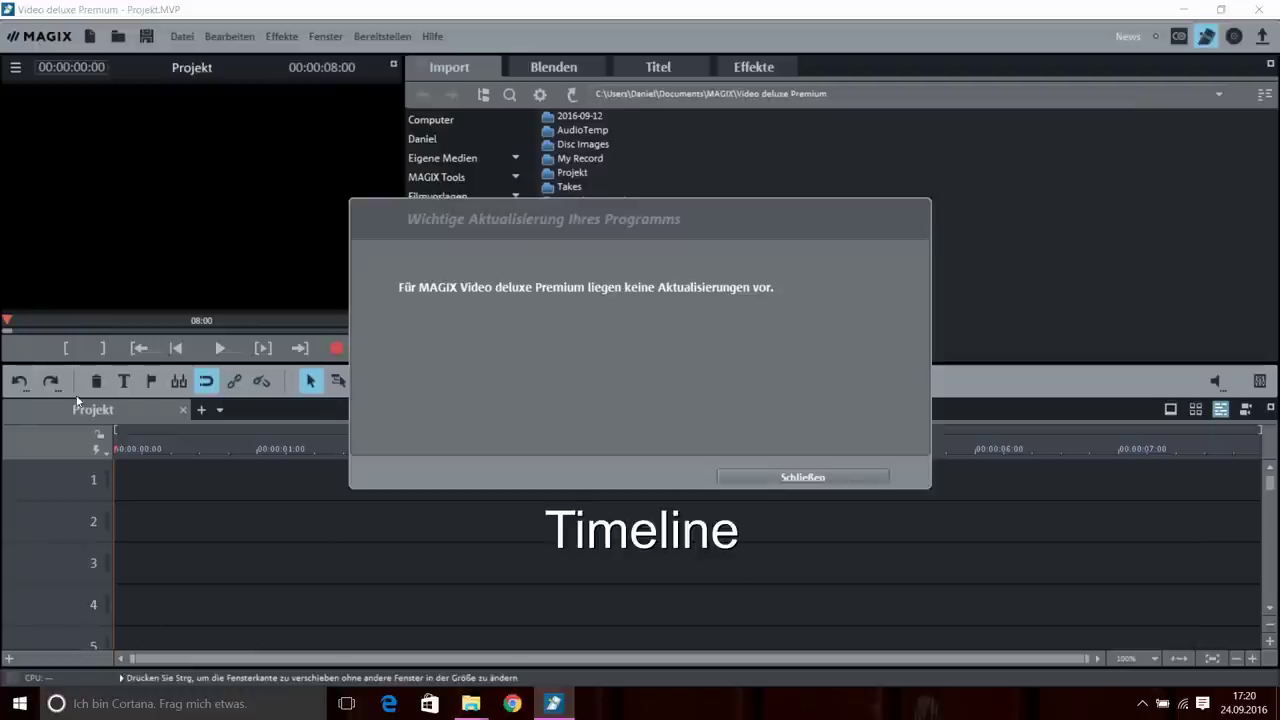
left_click(802, 477)
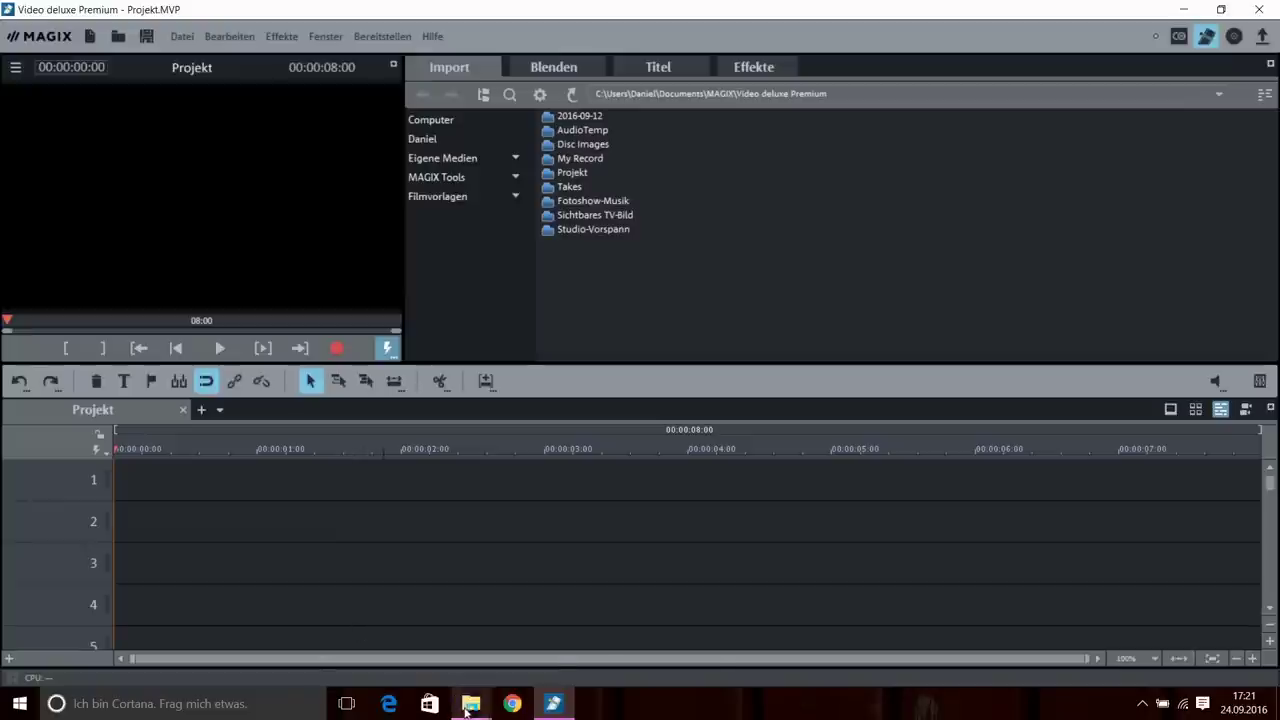
Step: Add the video "Ansage und Endcard" from the Quellvideos folder to the start of track 1, importing it without copying
mouse_move(468, 710)
left_click(458, 655)
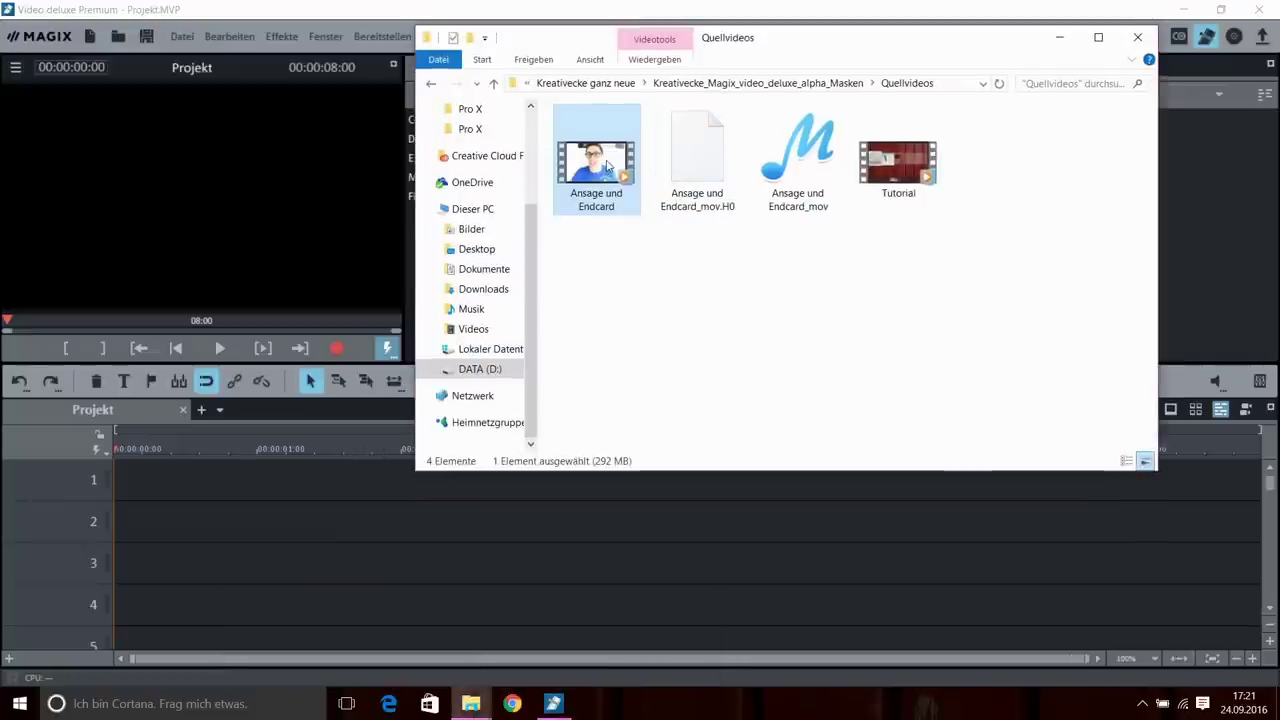
left_click_drag(604, 165, 162, 480)
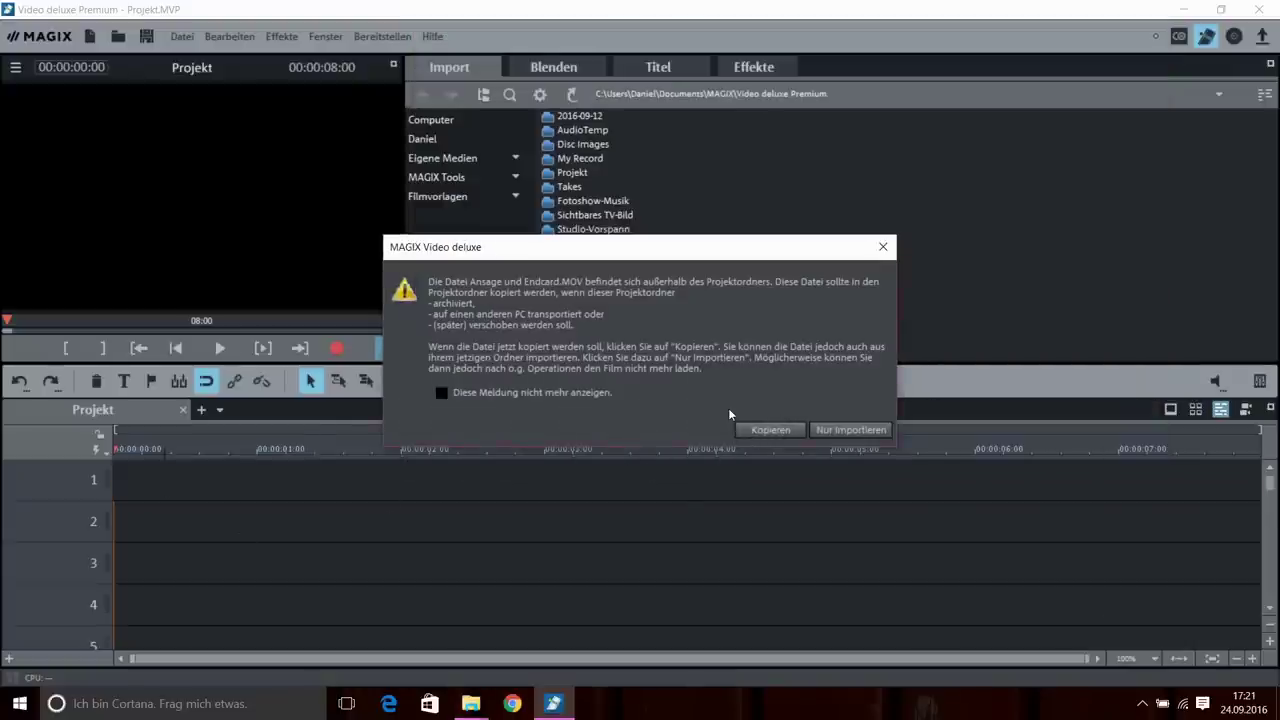
left_click(838, 430)
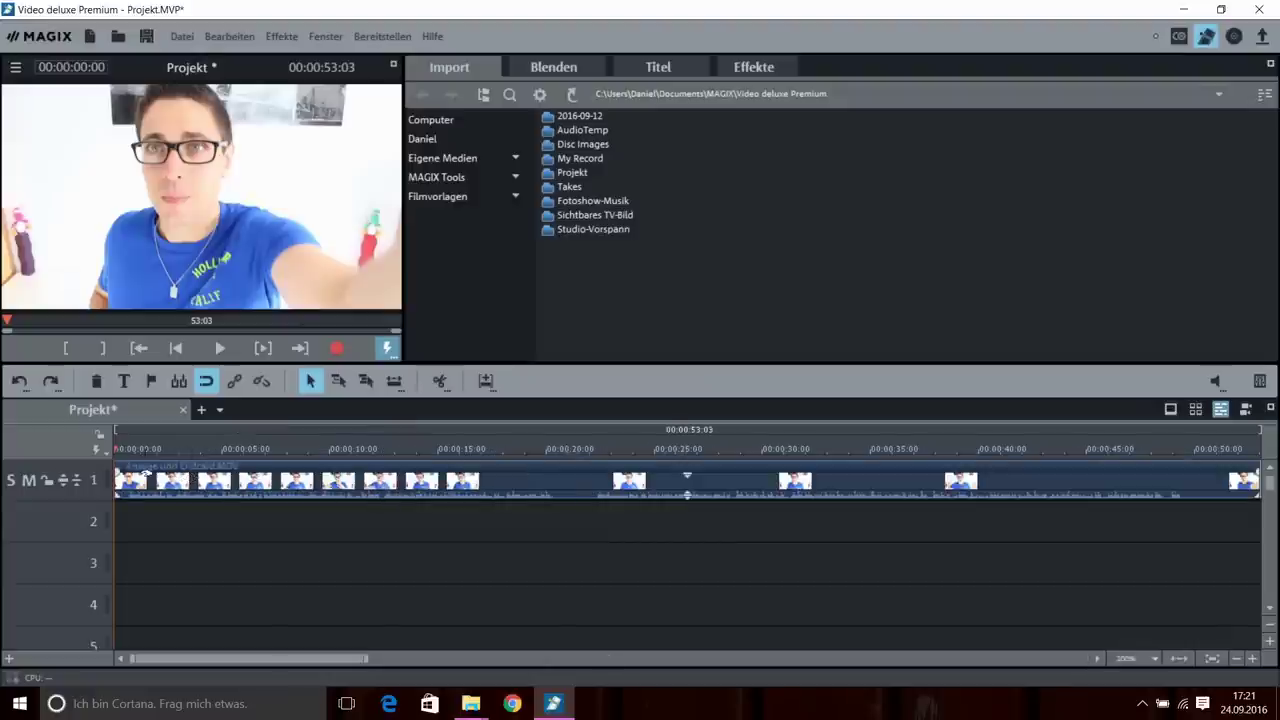
Step: Place the video and audio of the "Ansage und Endcard" clip on separate tracks
scroll(199, 448, "up", 2)
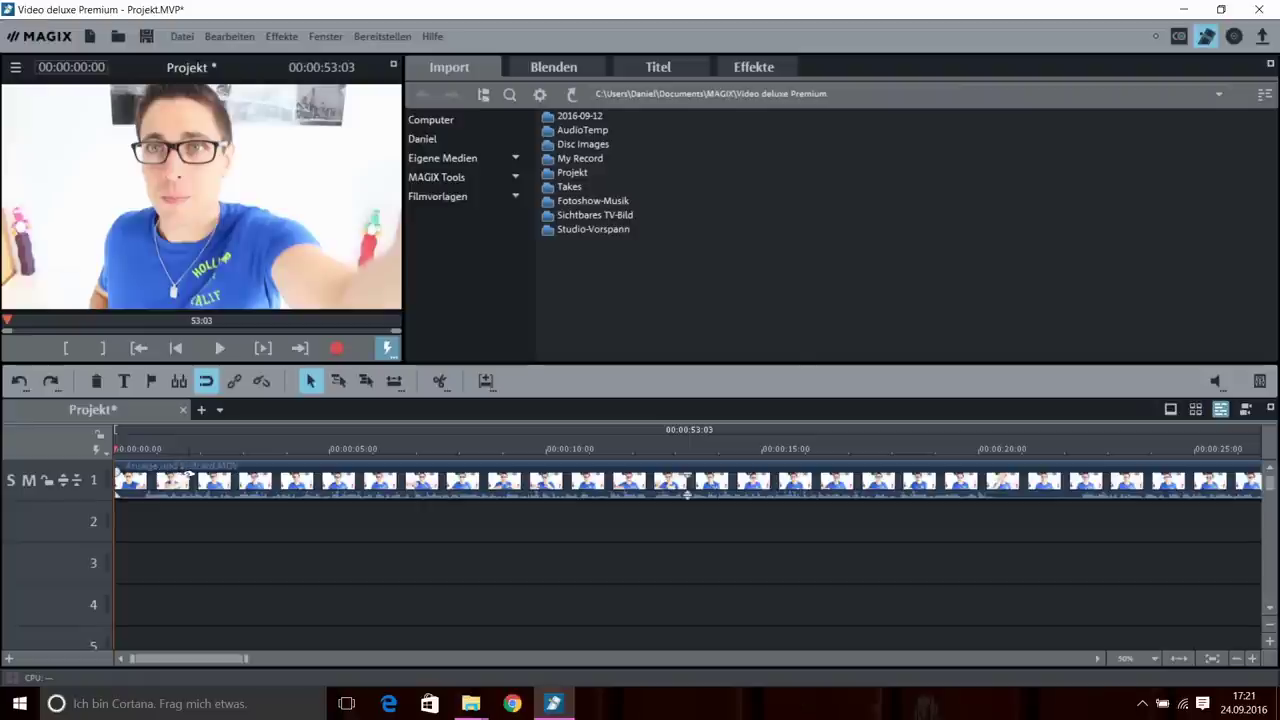
left_click(143, 451)
left_click_drag(143, 451, 108, 458)
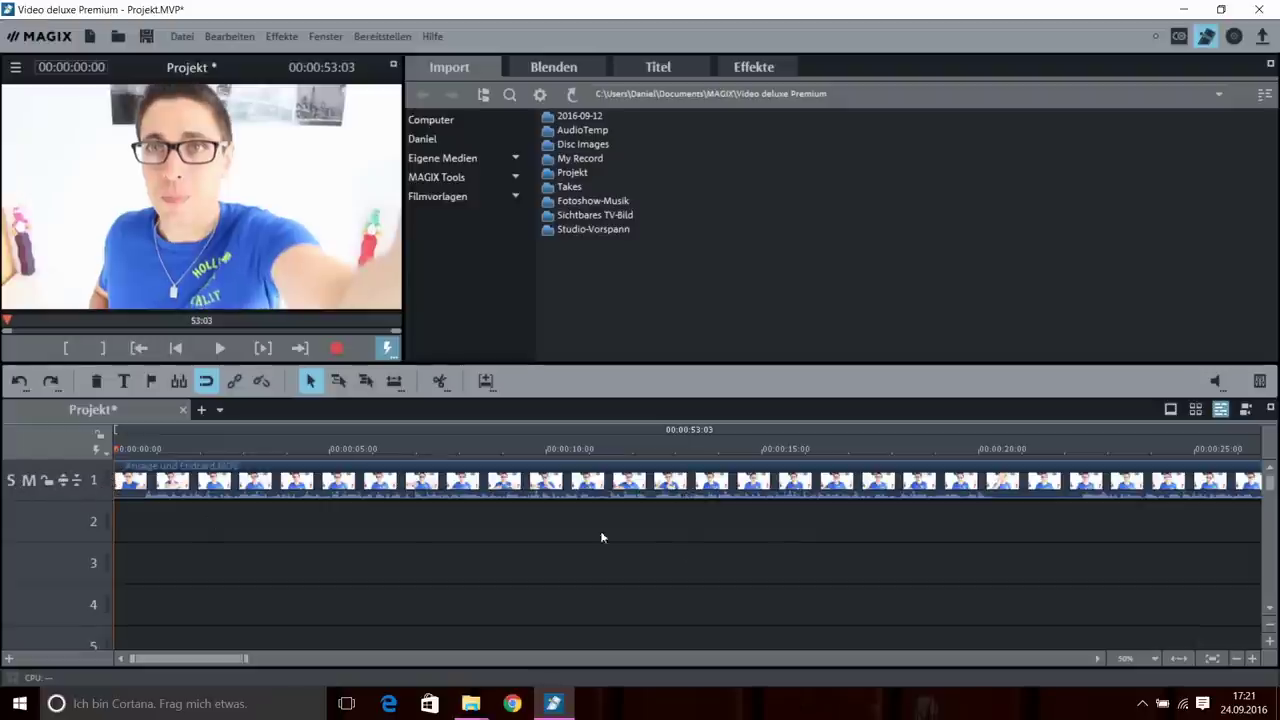
left_click_drag(1270, 488, 1200, 495)
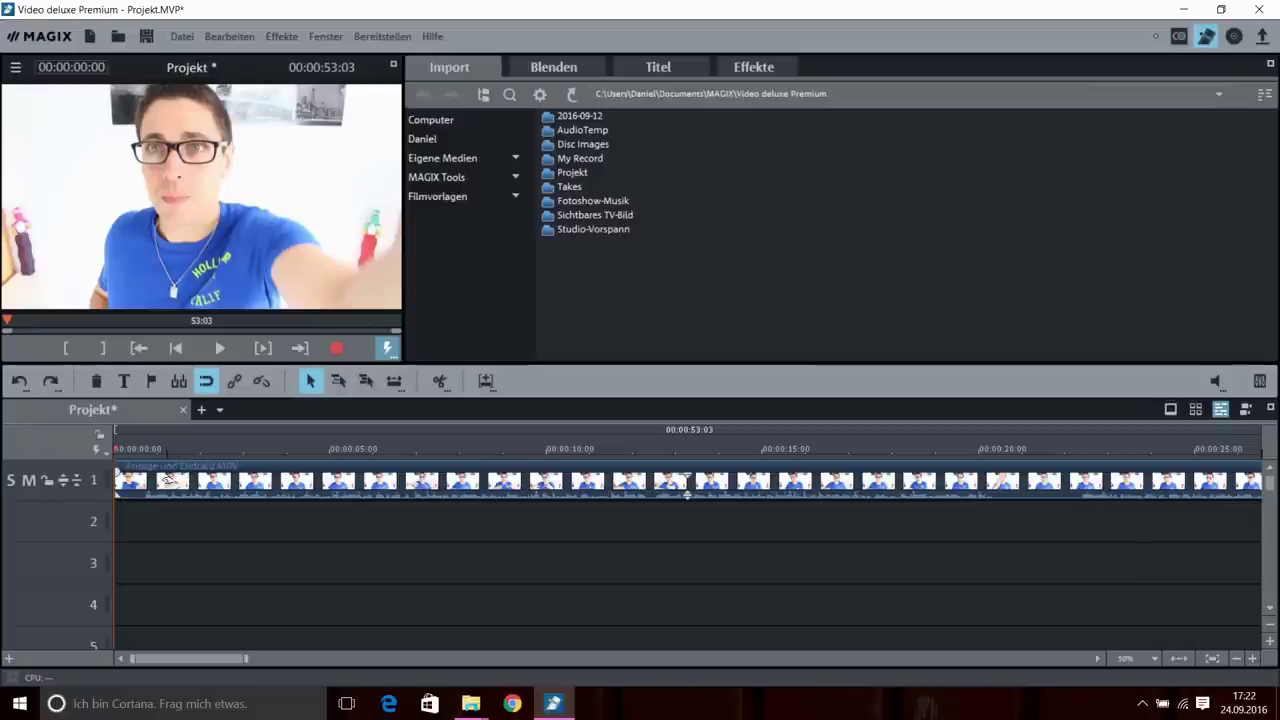
right_click(171, 482)
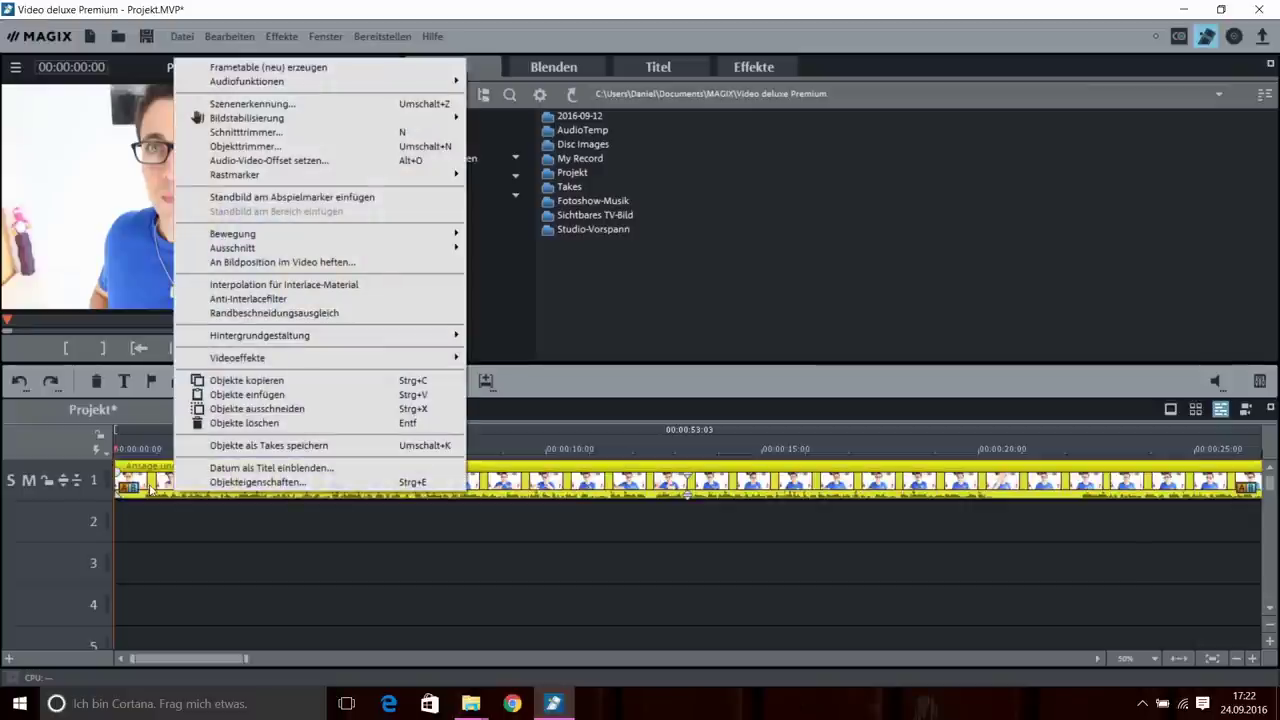
mouse_move(333, 91)
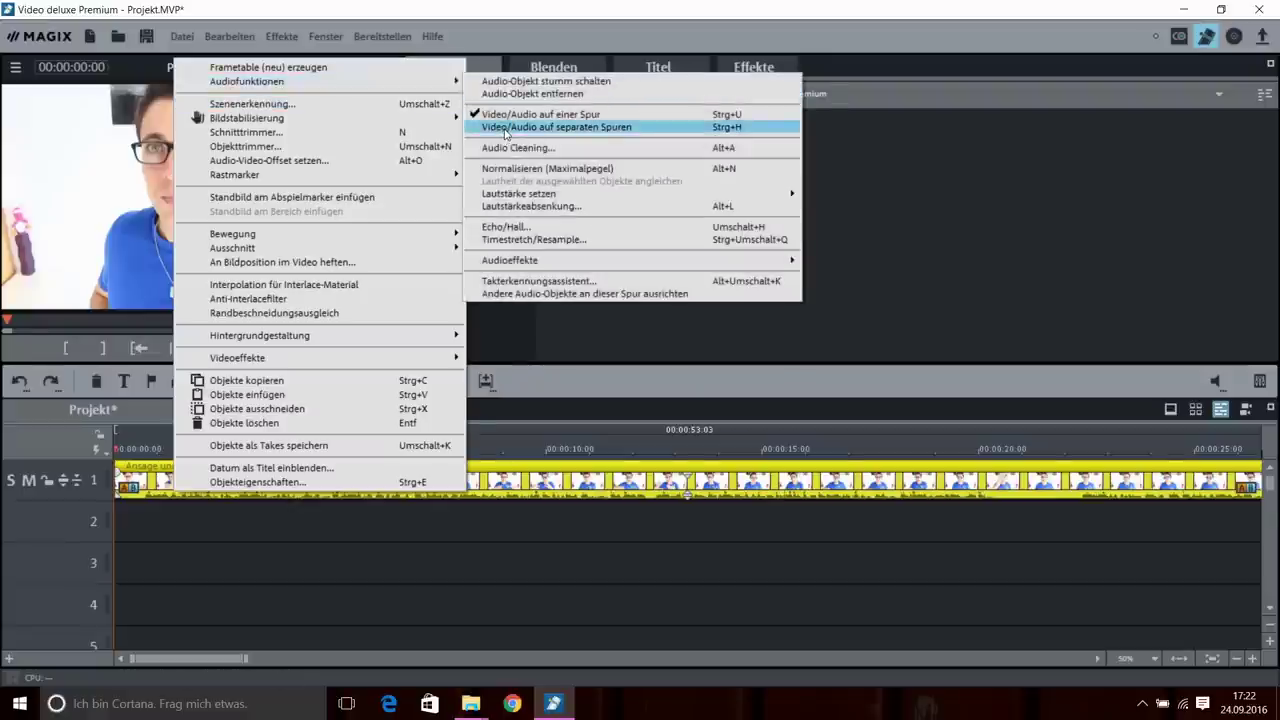
left_click(505, 133)
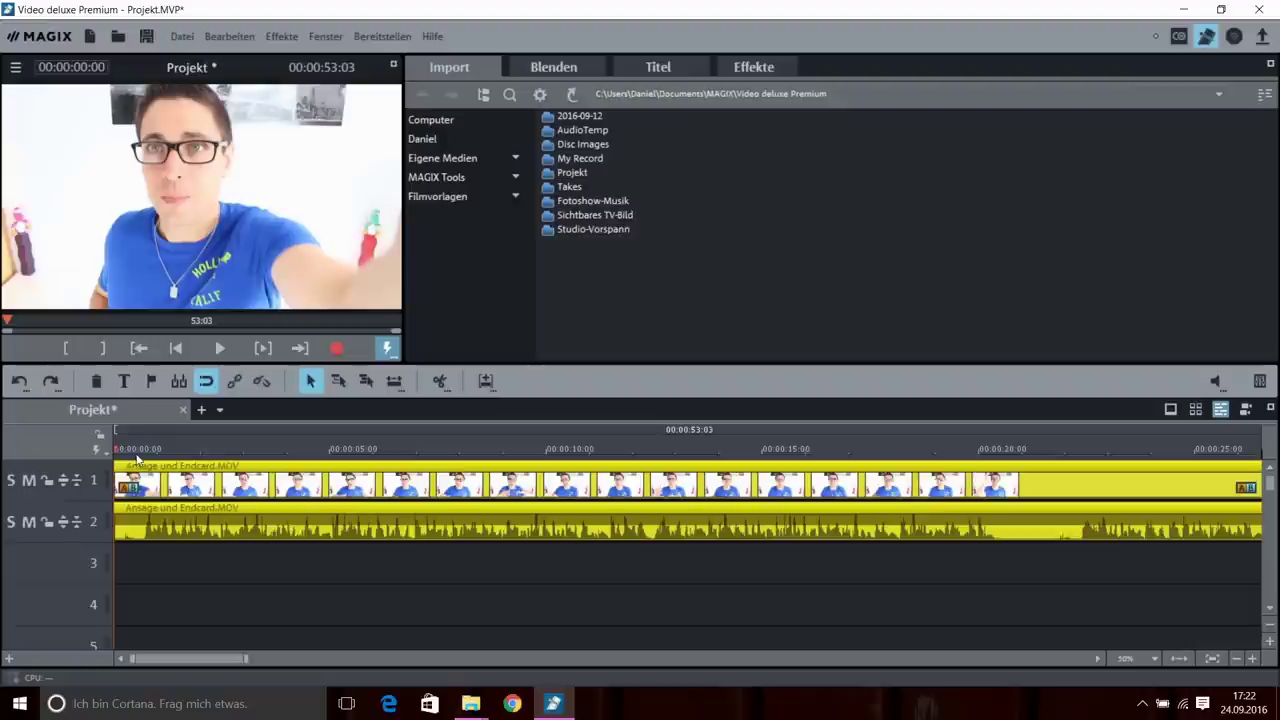
Step: Scrub through the clip and examine its picture and audio waveform at different timeline scales
scroll(245, 480, "down", 1)
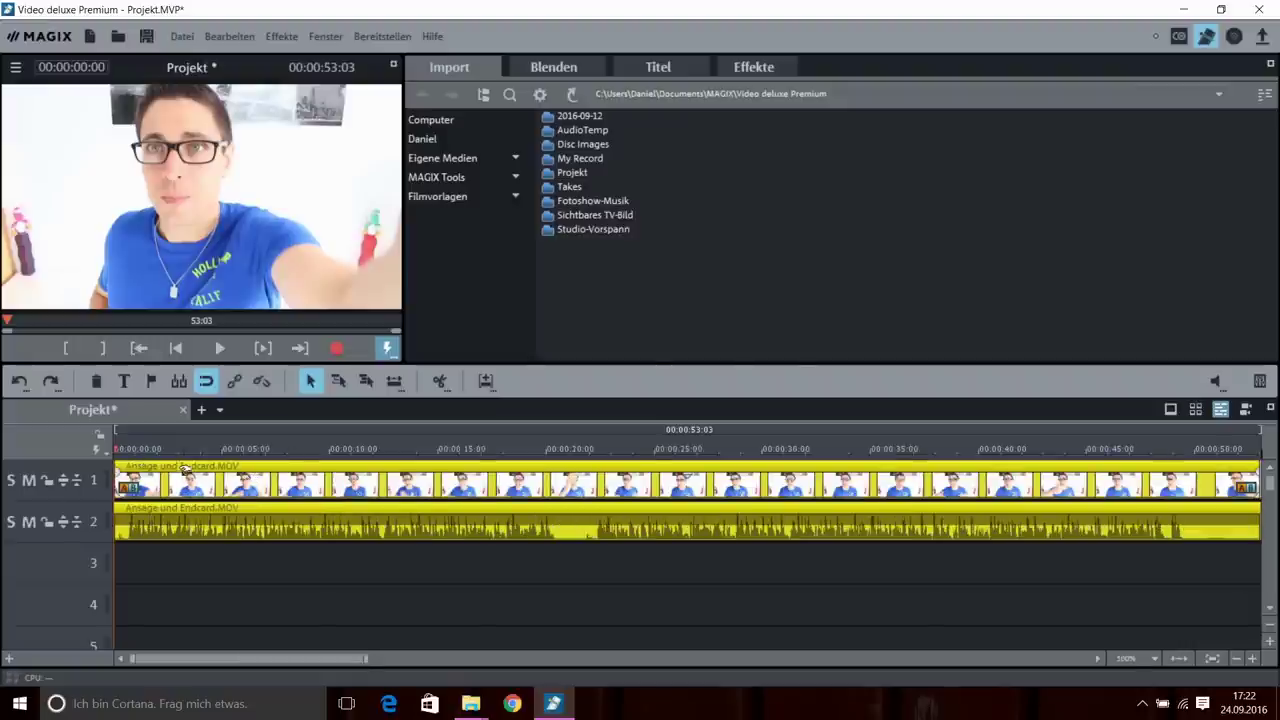
scroll(160, 468, "down", 1)
left_click_drag(126, 450, 678, 452)
key("Home")
scroll(687, 526, "up", 1)
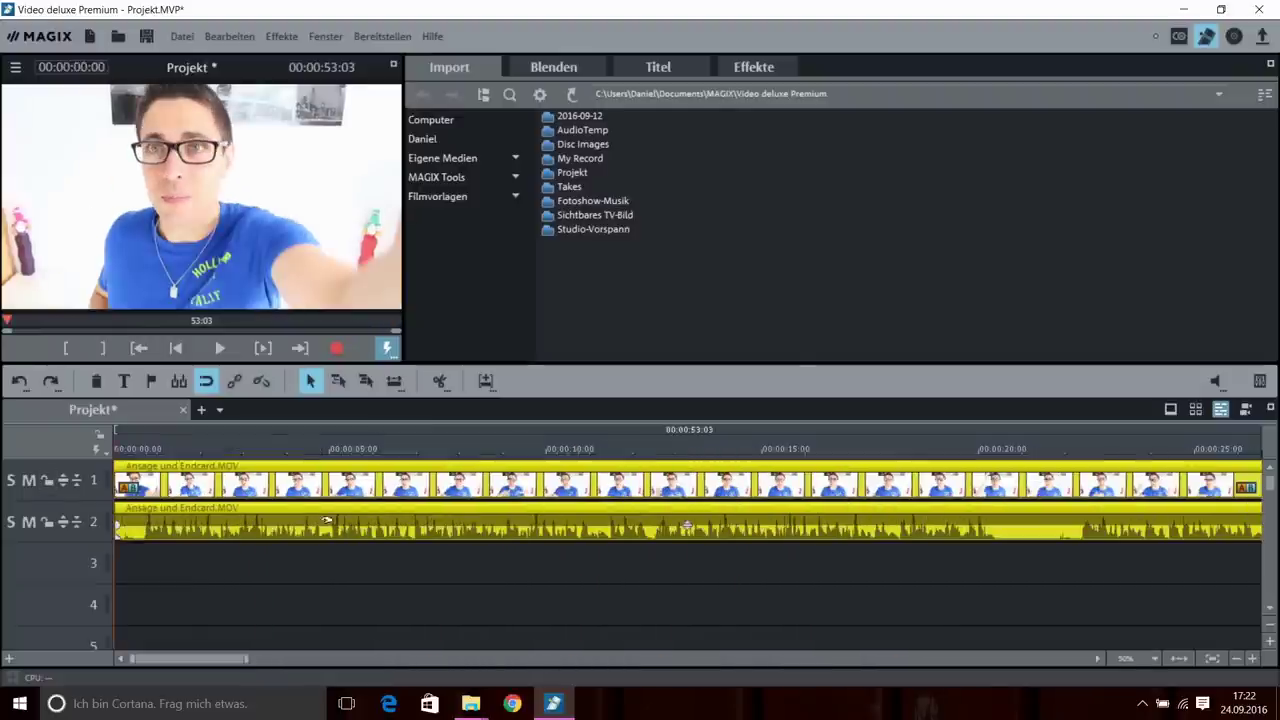
scroll(687, 526, "down", 1)
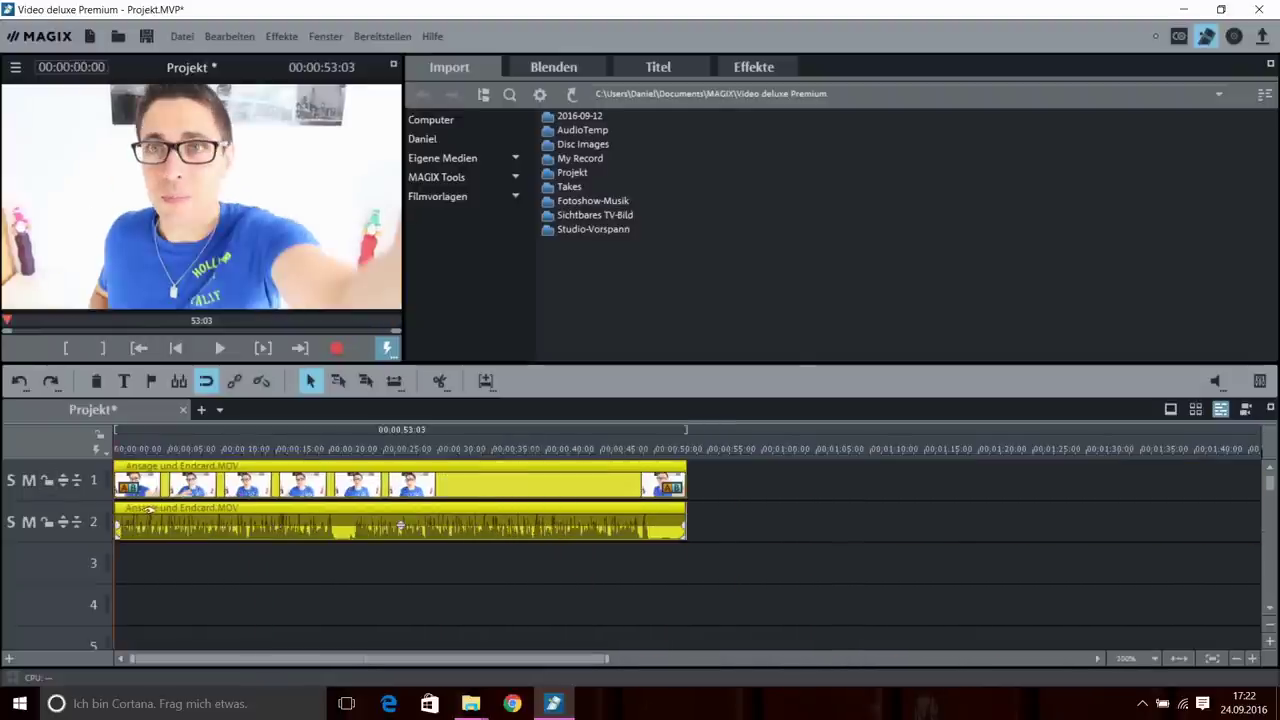
scroll(237, 491, "up", 2)
scroll(237, 491, "up", 2)
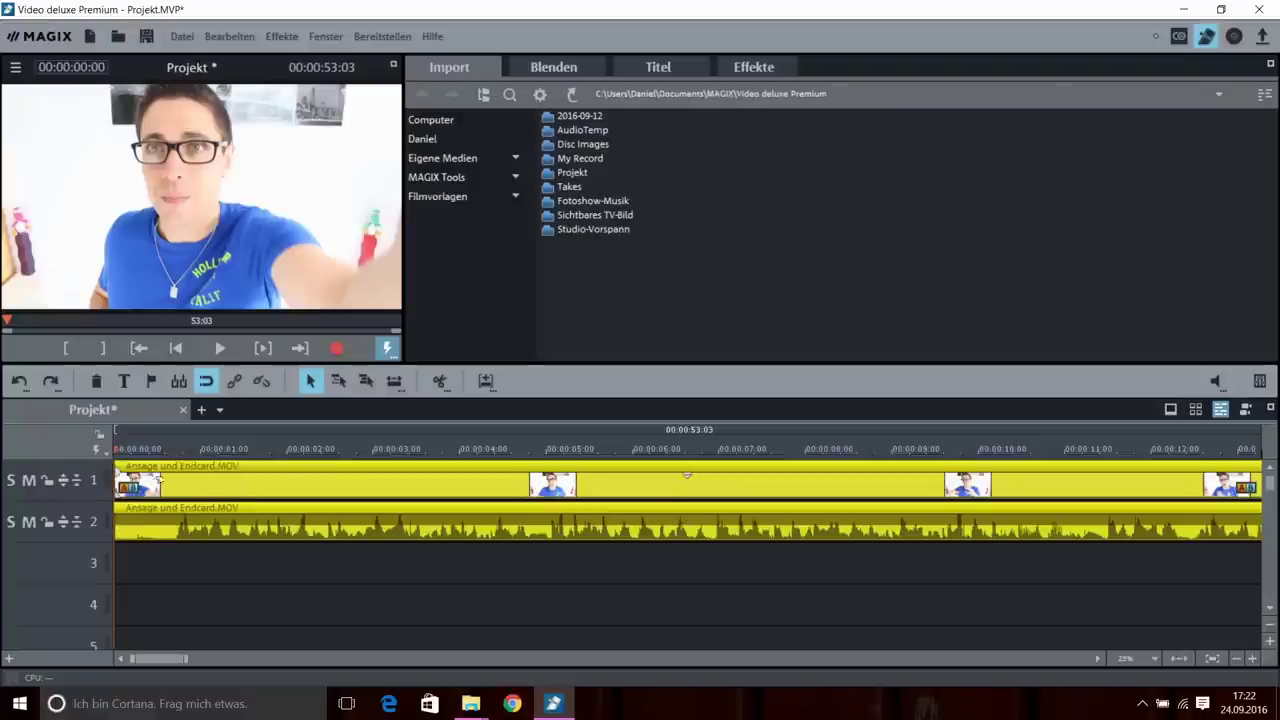
left_click_drag(122, 450, 194, 451)
scroll(194, 451, "down", 2)
left_click(537, 458)
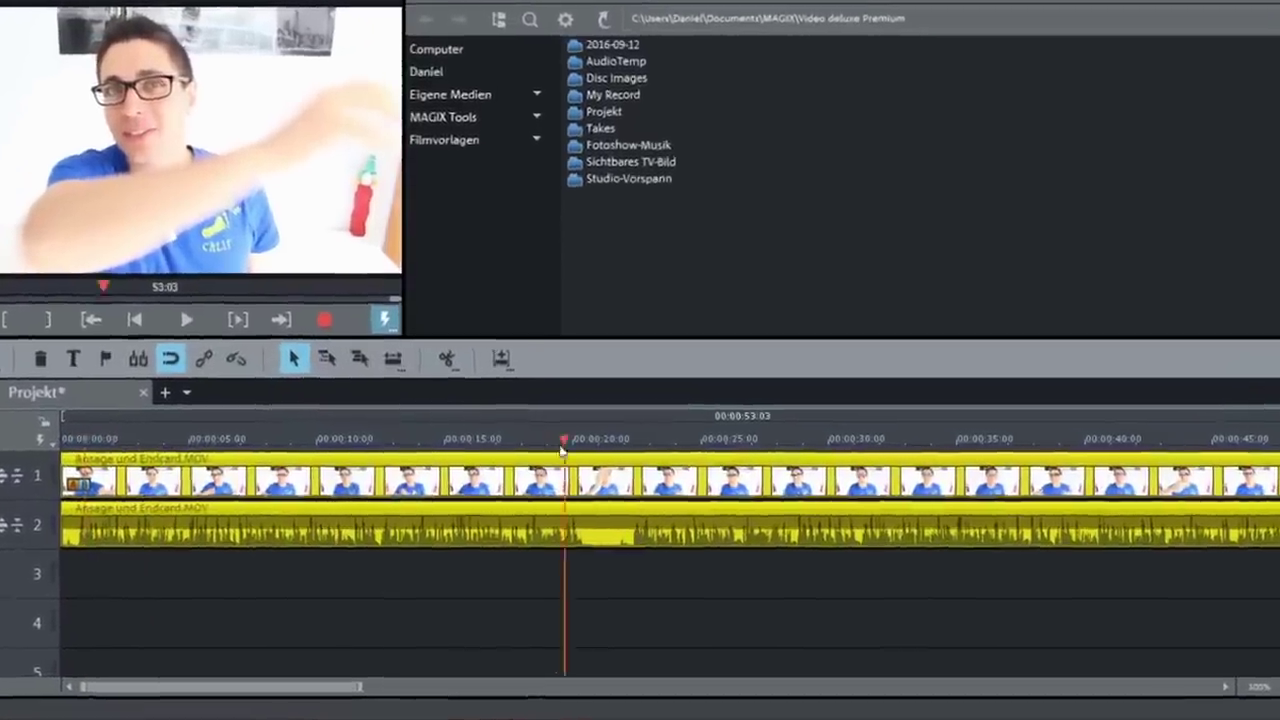
left_click_drag(562, 452, 43, 460)
scroll(160, 478, "up", 2)
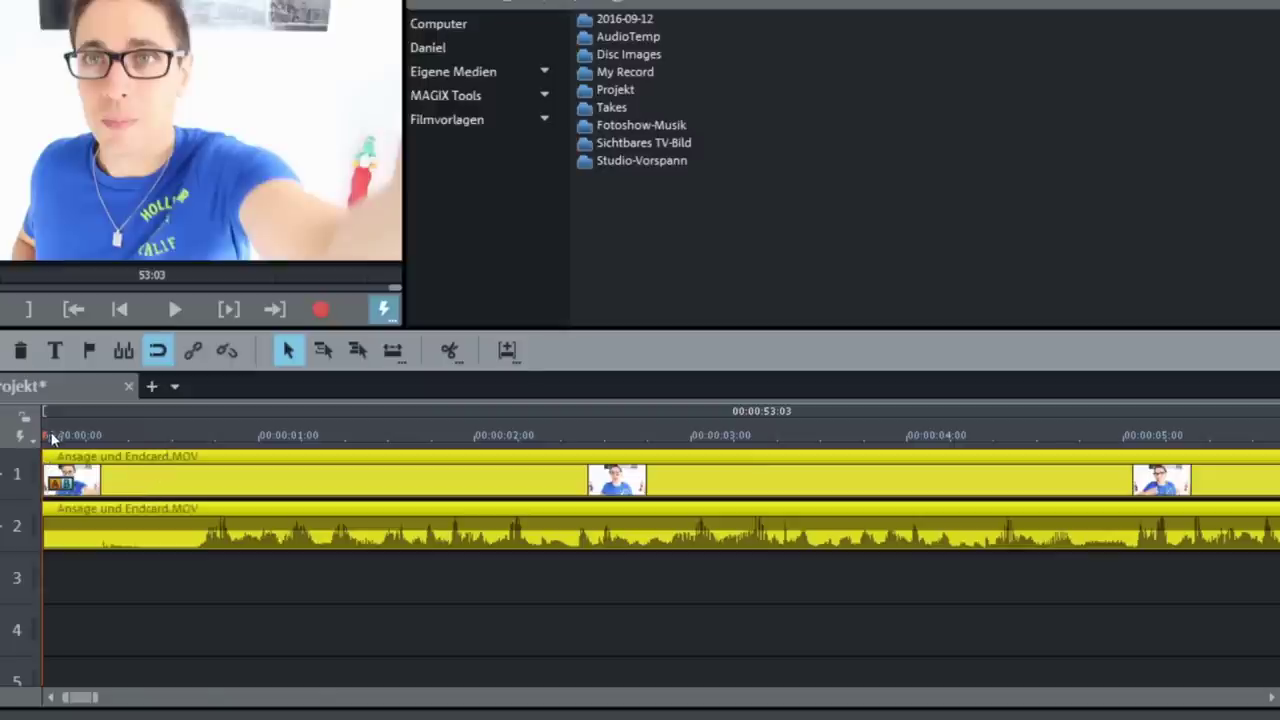
Step: Split the video and audio where the speech begins, at about 00:00:00:18
left_click_drag(45, 435, 195, 425)
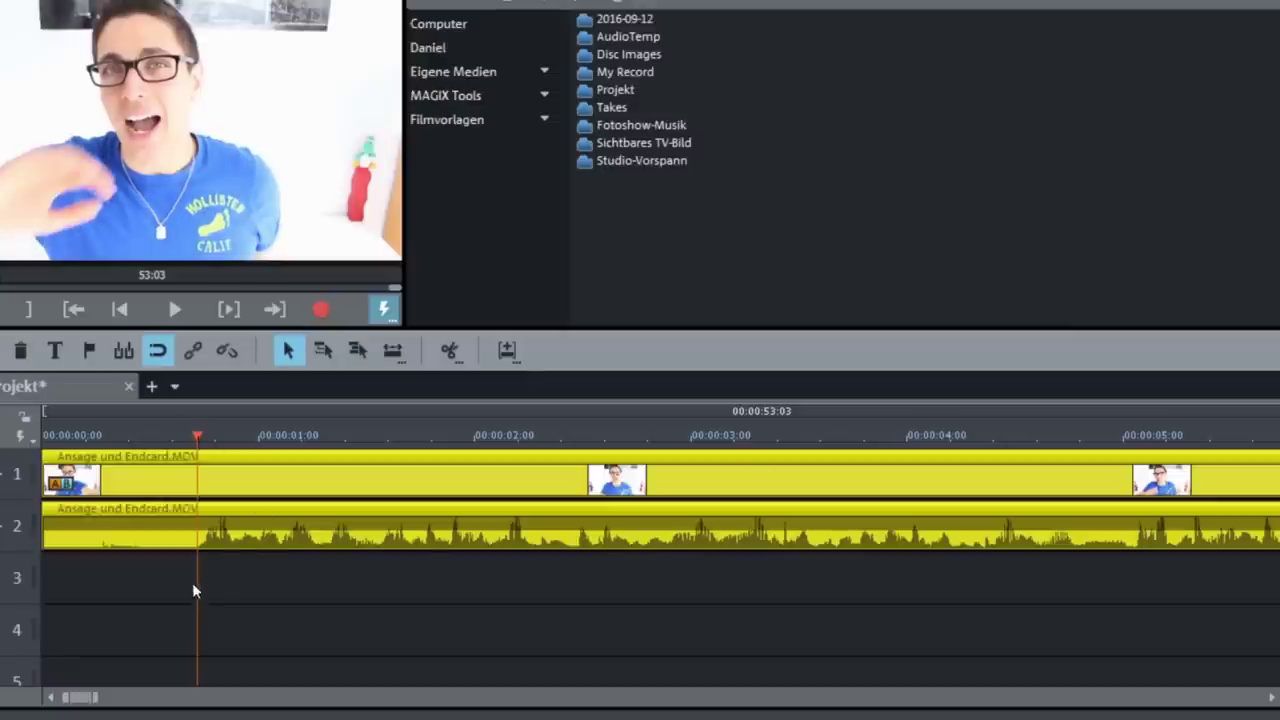
scroll(272, 557, "up", 5)
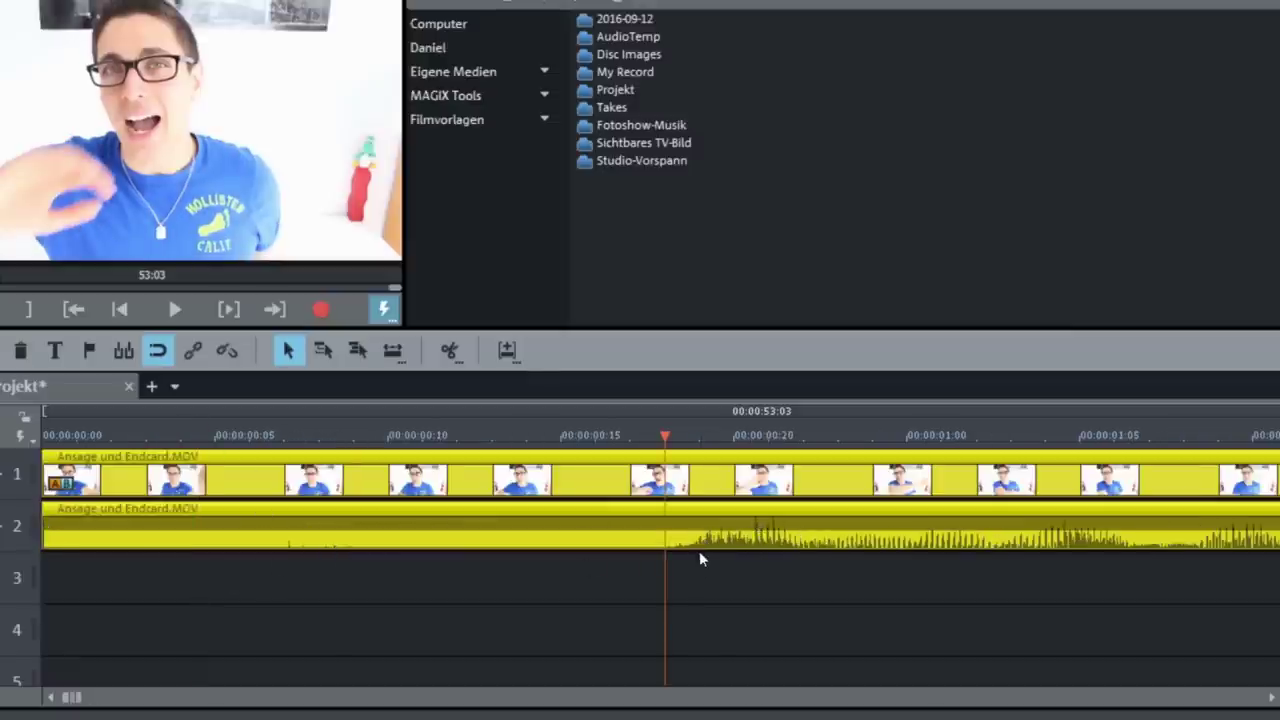
scroll(605, 513, "down", 2)
scroll(605, 513, "down", 2)
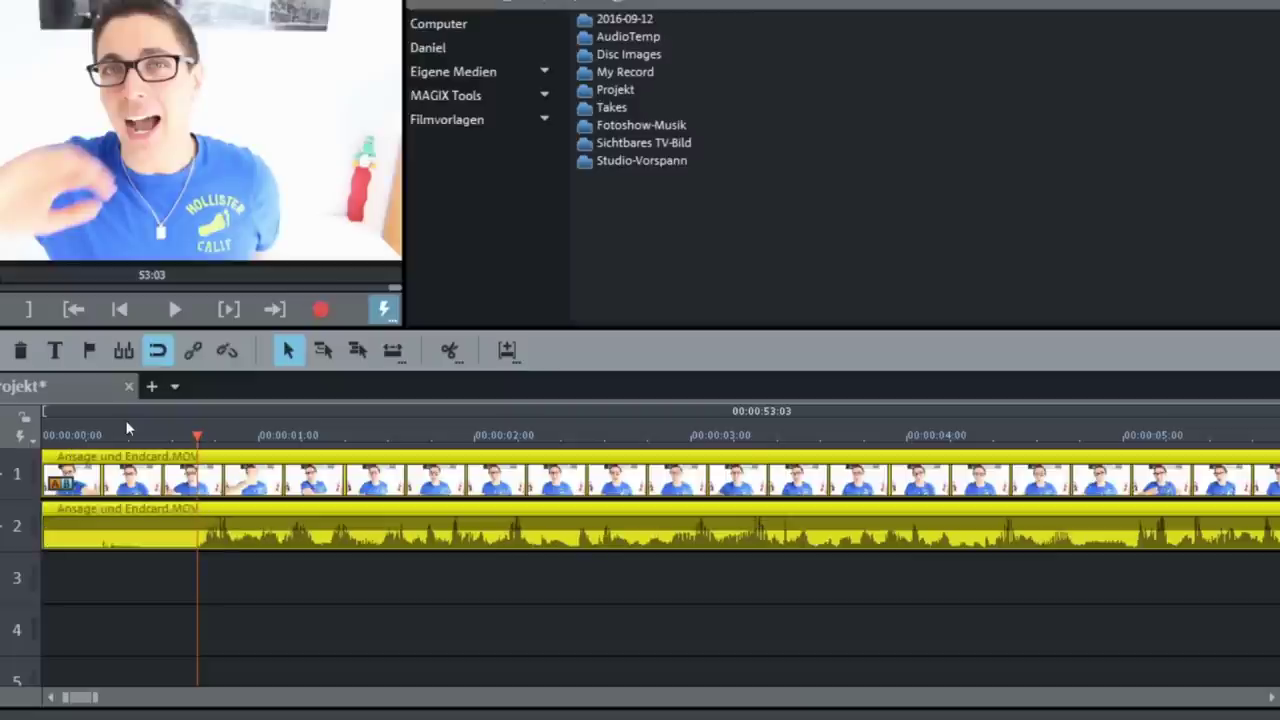
left_click(450, 352)
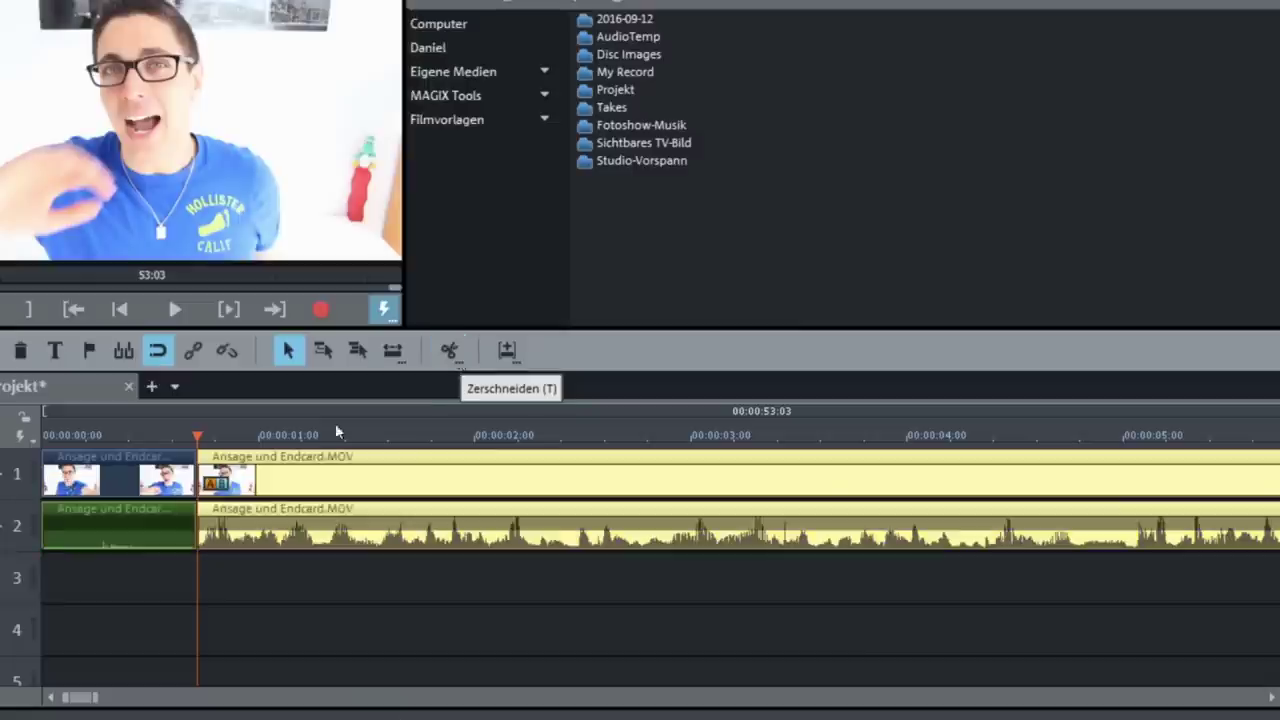
Step: Examine the cut point at the start of the speech at frame level and at wider timeline scales
key("Up")
key("Up")
key("Up")
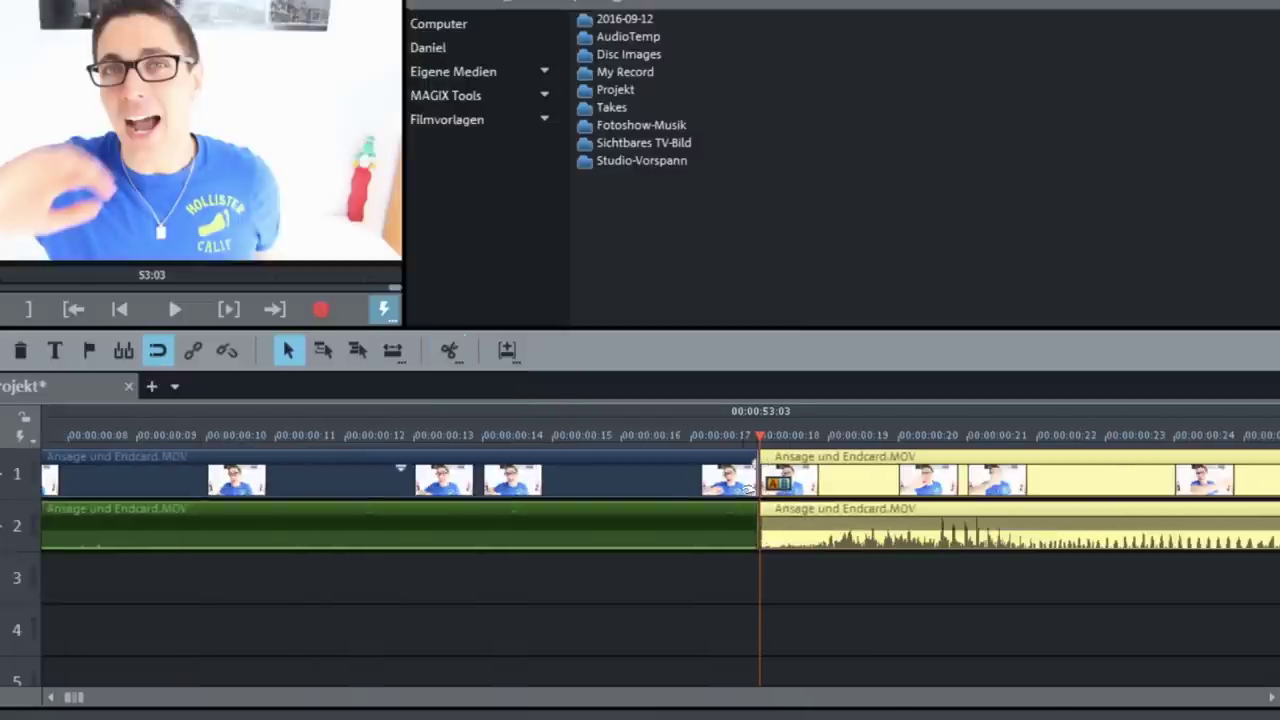
key("Left")
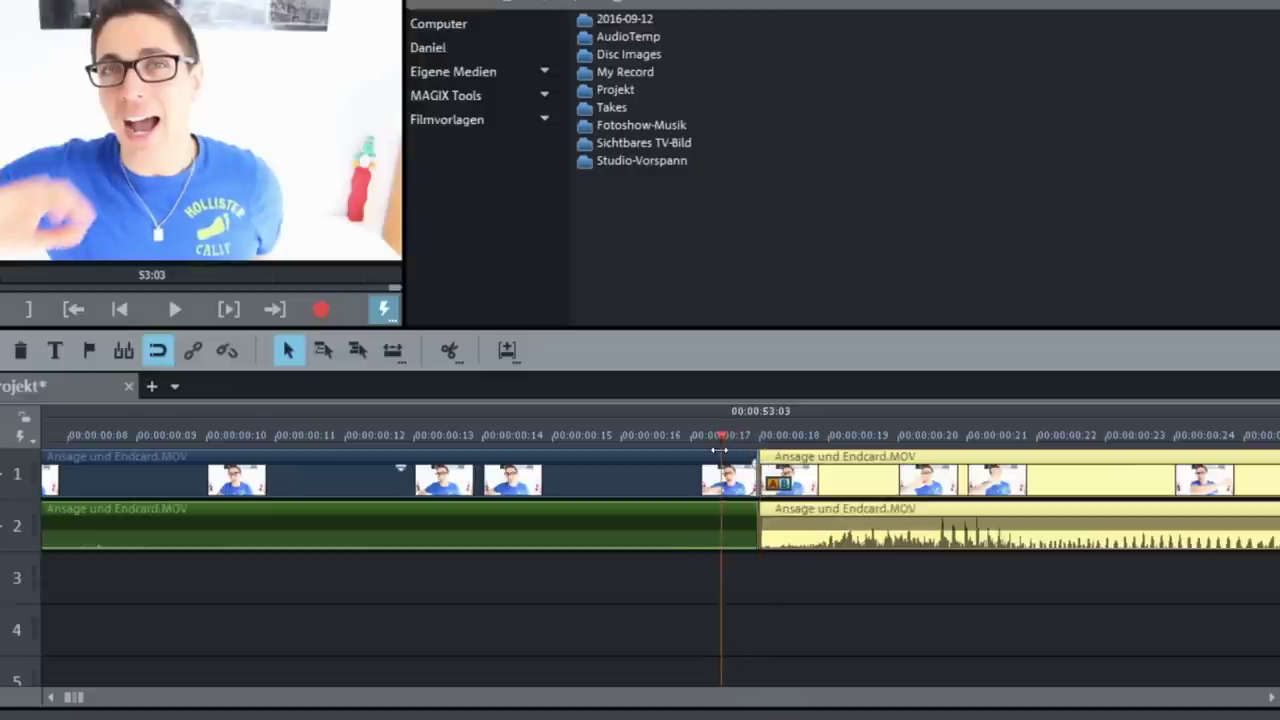
key("Down")
key("Down")
key("Down")
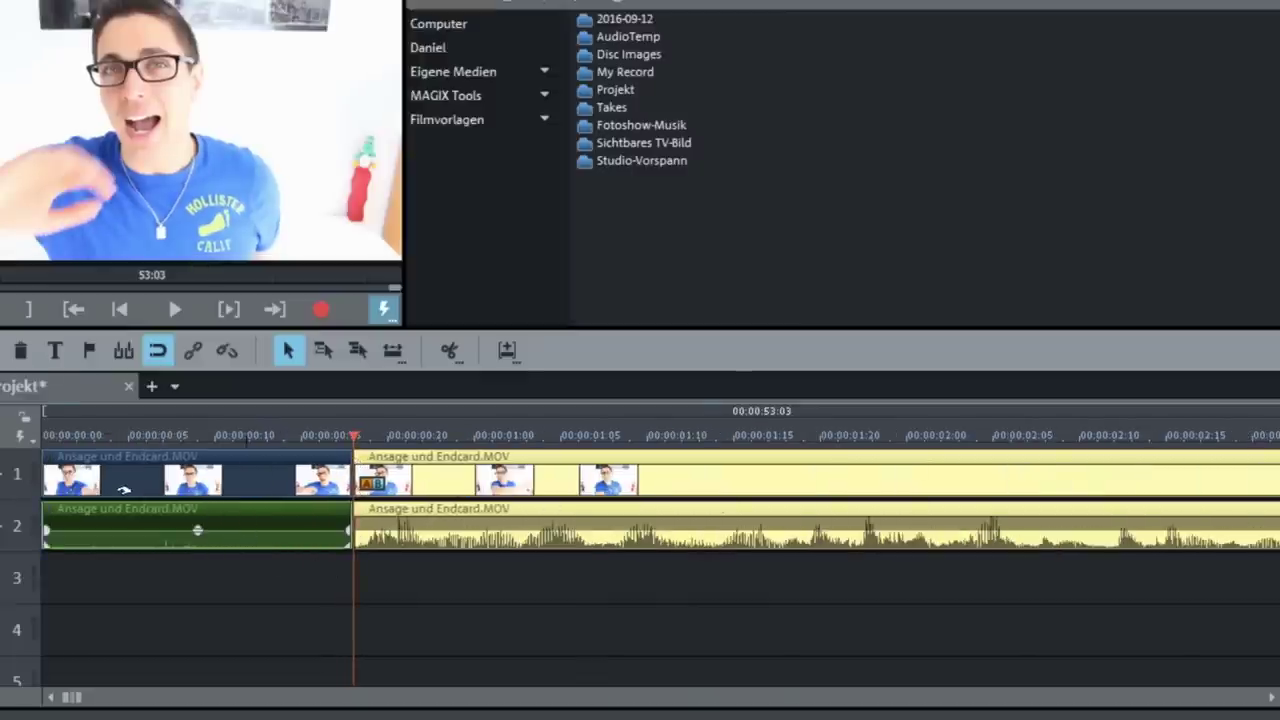
key("Down")
key("Down")
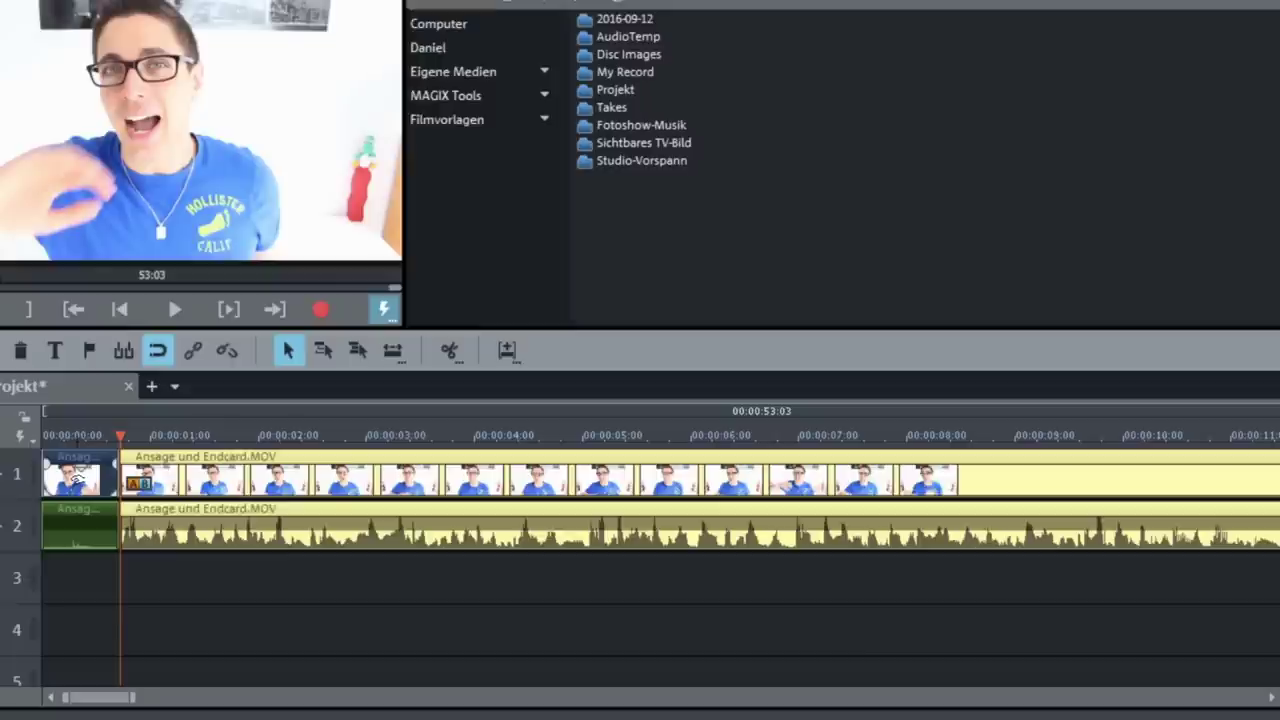
Step: Delete the short silent section before the cut from both the video and audio tracks
key("Up")
key("Up")
left_click(222, 486)
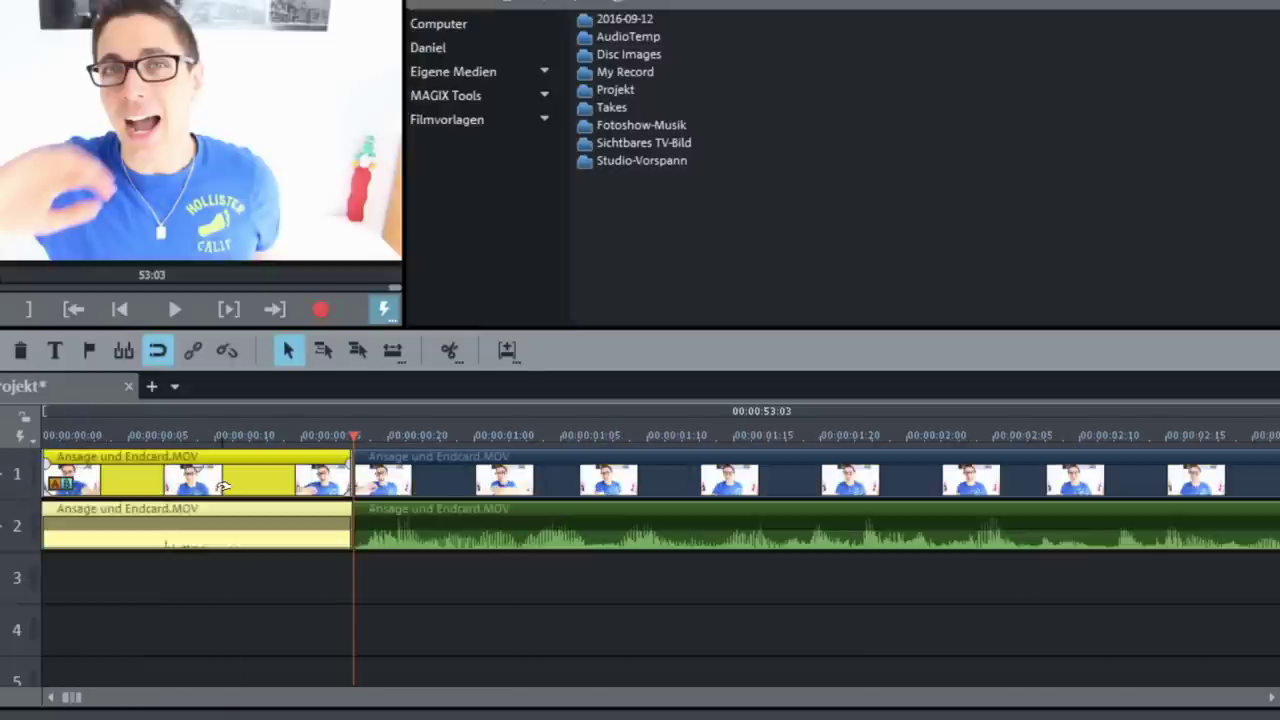
left_click(19, 352)
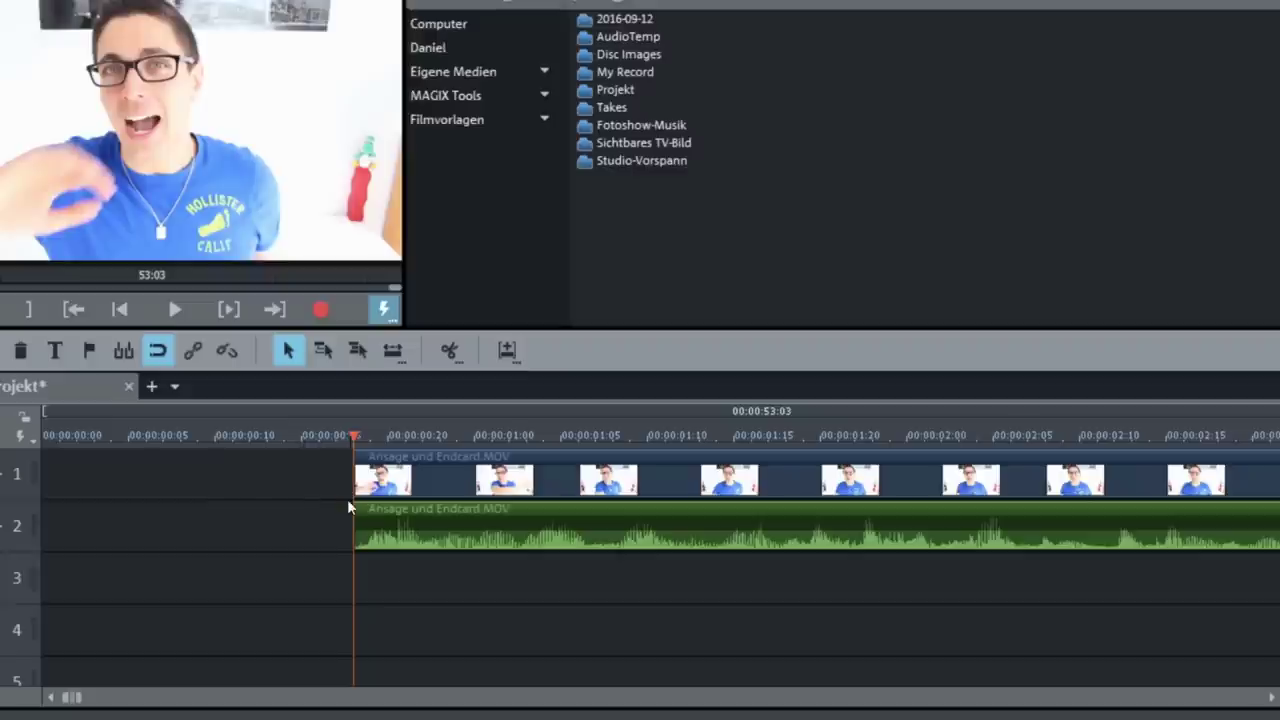
Step: Move the remaining video and audio together to the very start of the timeline to close the gap
scroll(198, 490, "down", 1)
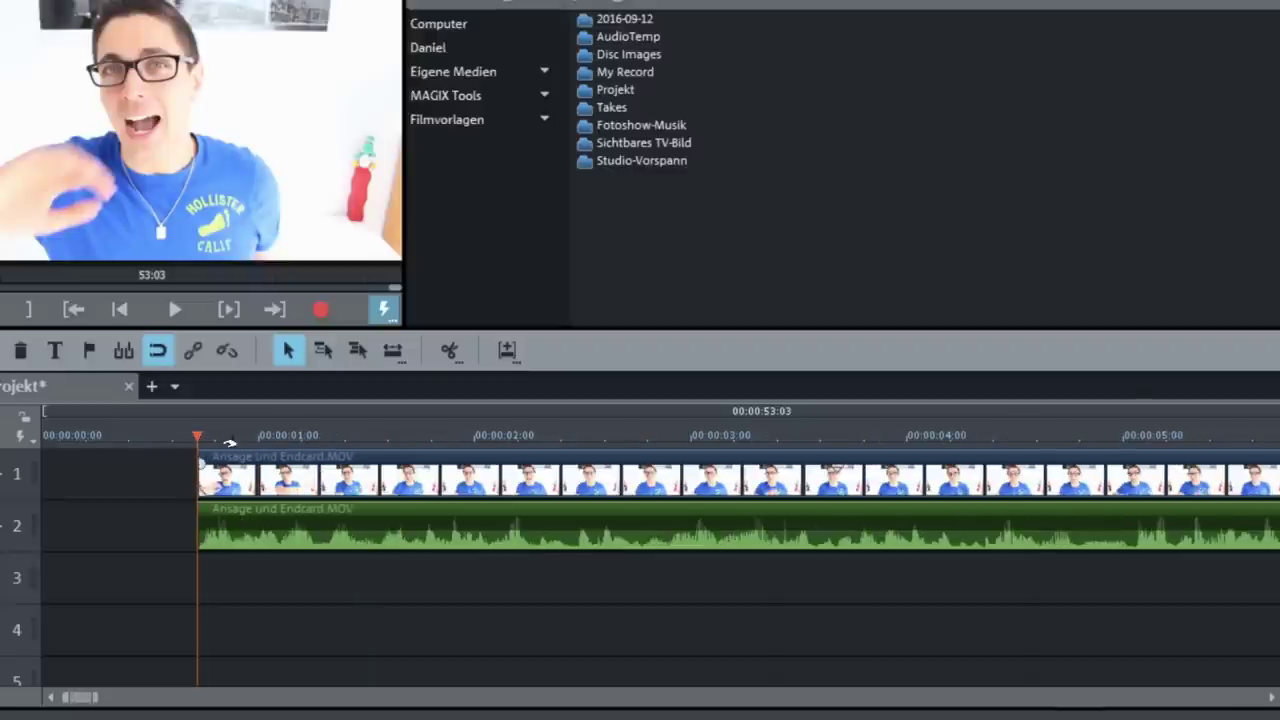
scroll(241, 452, "up", 1)
scroll(383, 438, "down", 1)
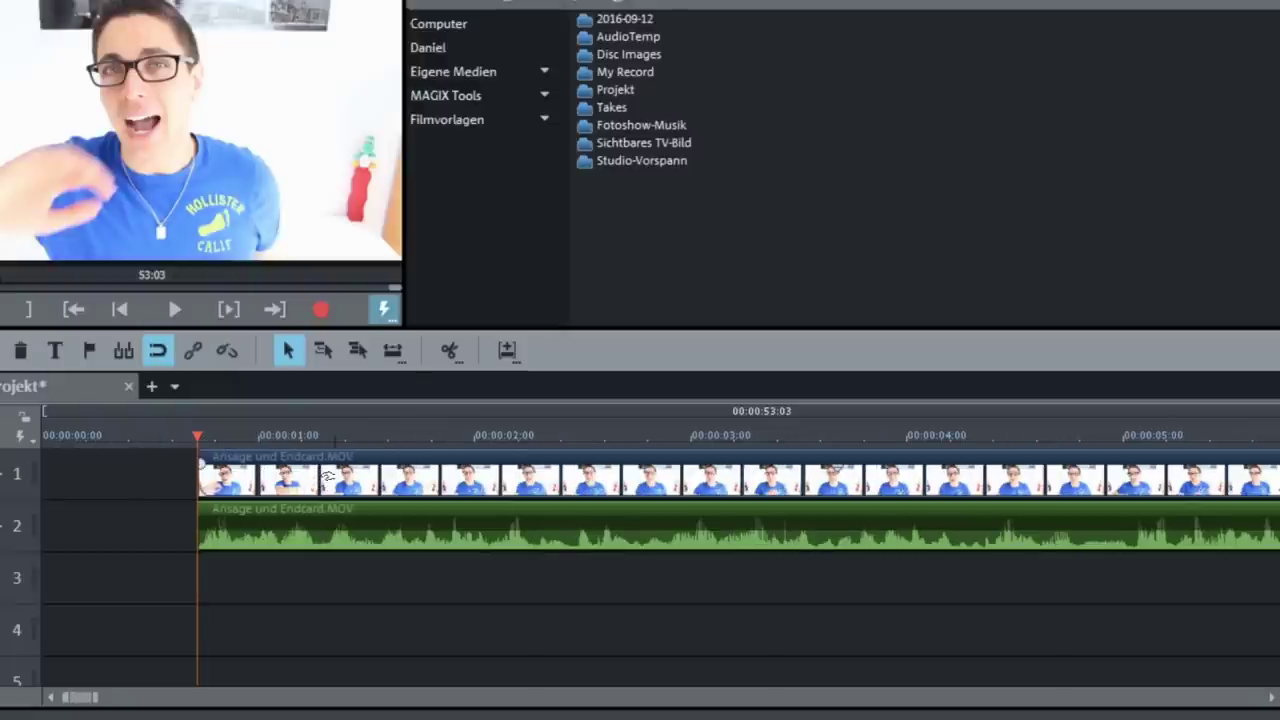
left_click(358, 482)
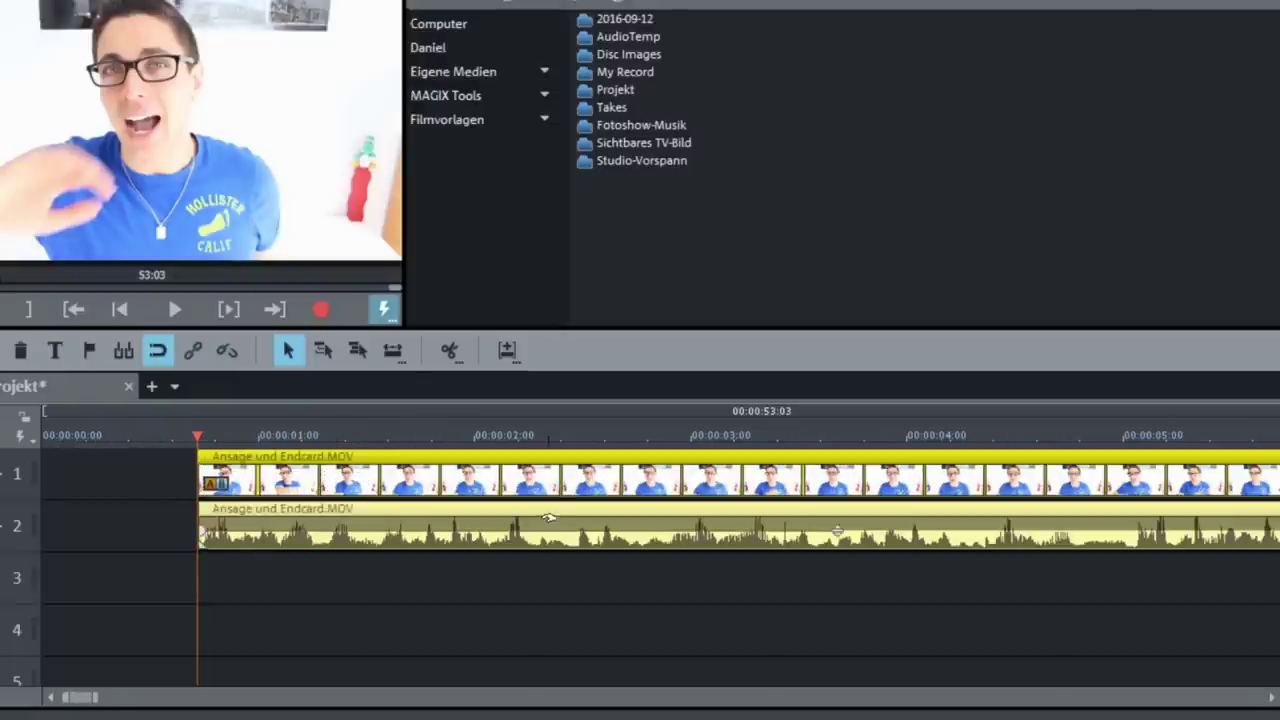
left_click_drag(562, 478, 406, 478)
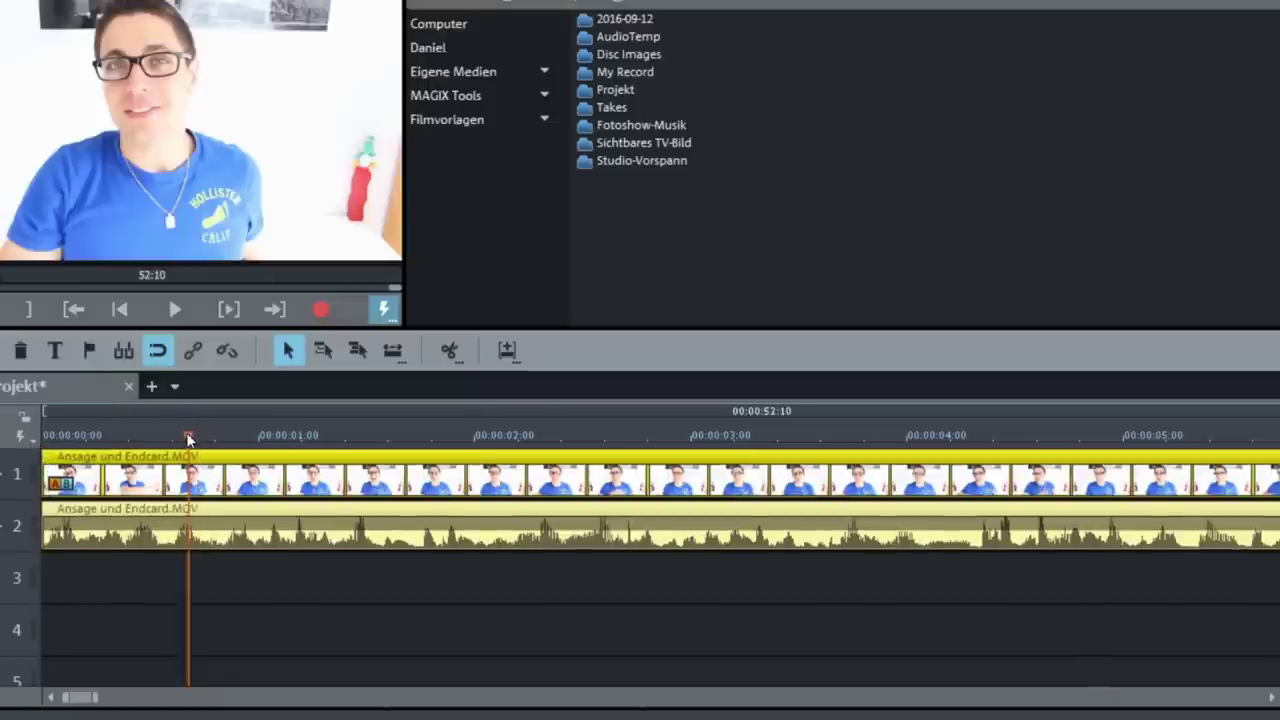
Step: Split the video and audio where the speech pauses, at 00:00:19:17
left_click(259, 445)
scroll(259, 450, "down", 8)
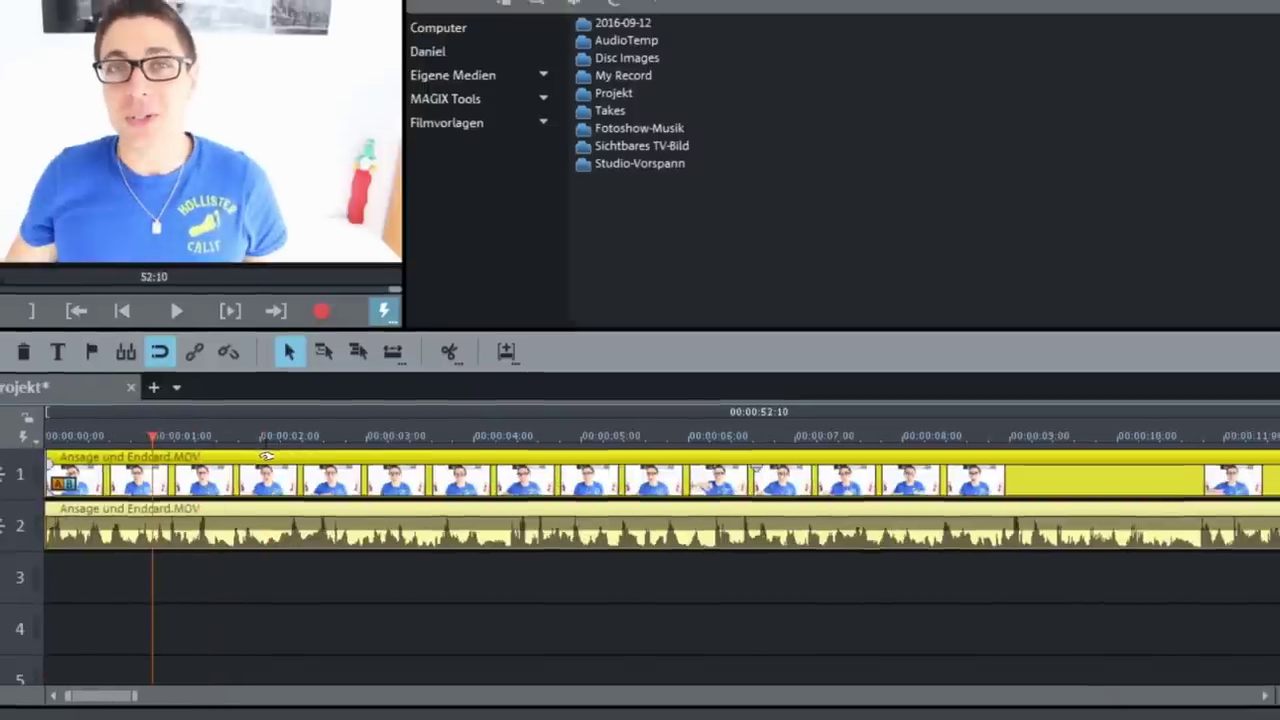
left_click(577, 443)
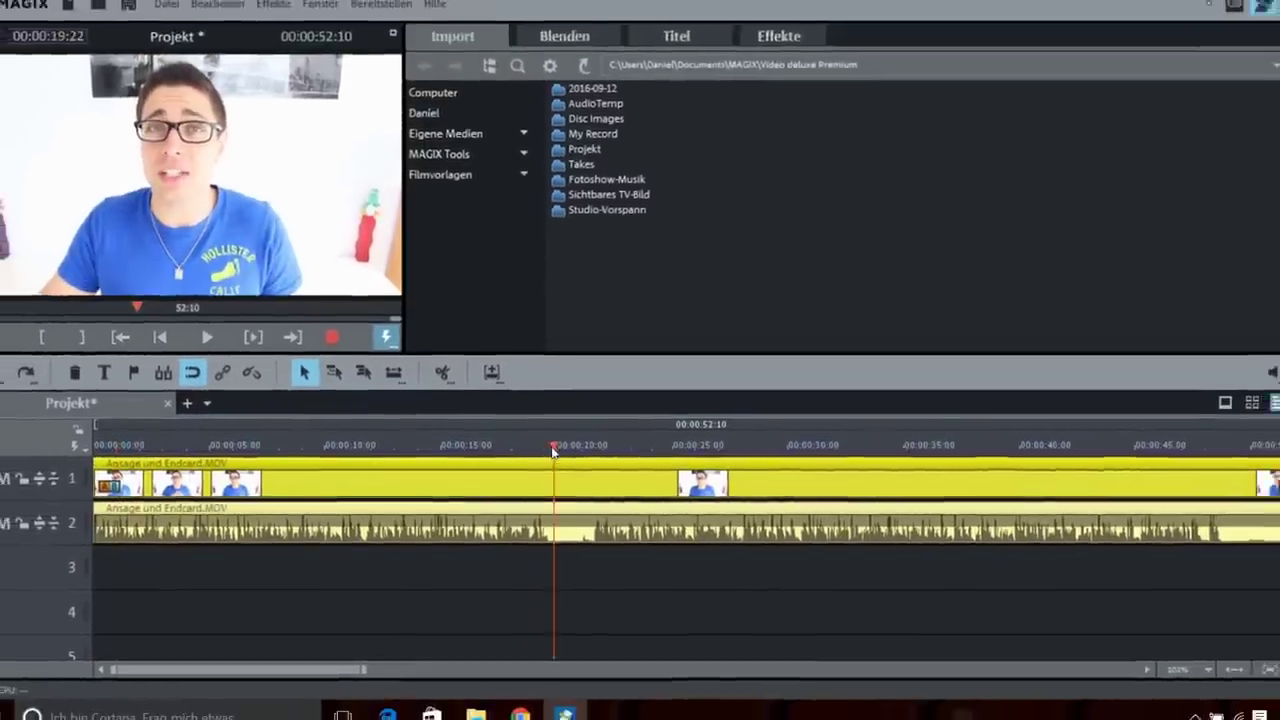
scroll(659, 462, "up", 8)
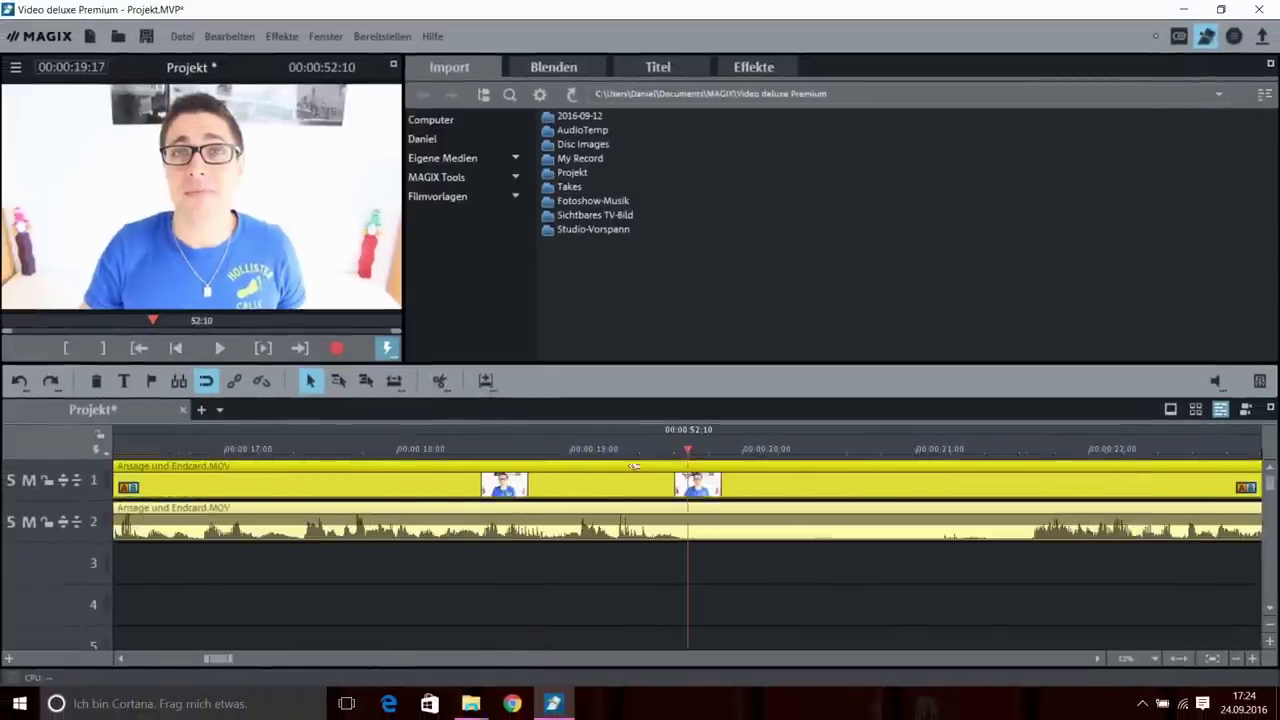
scroll(634, 466, "up", 4)
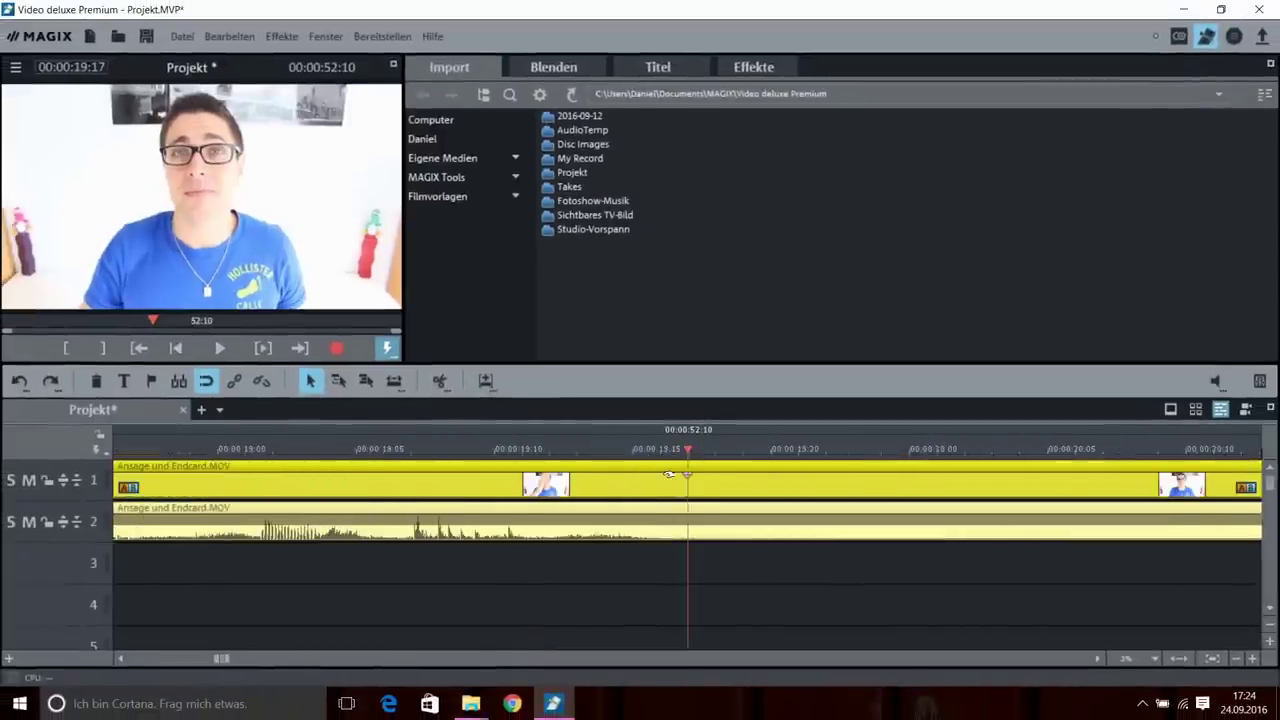
scroll(667, 474, "down", 2)
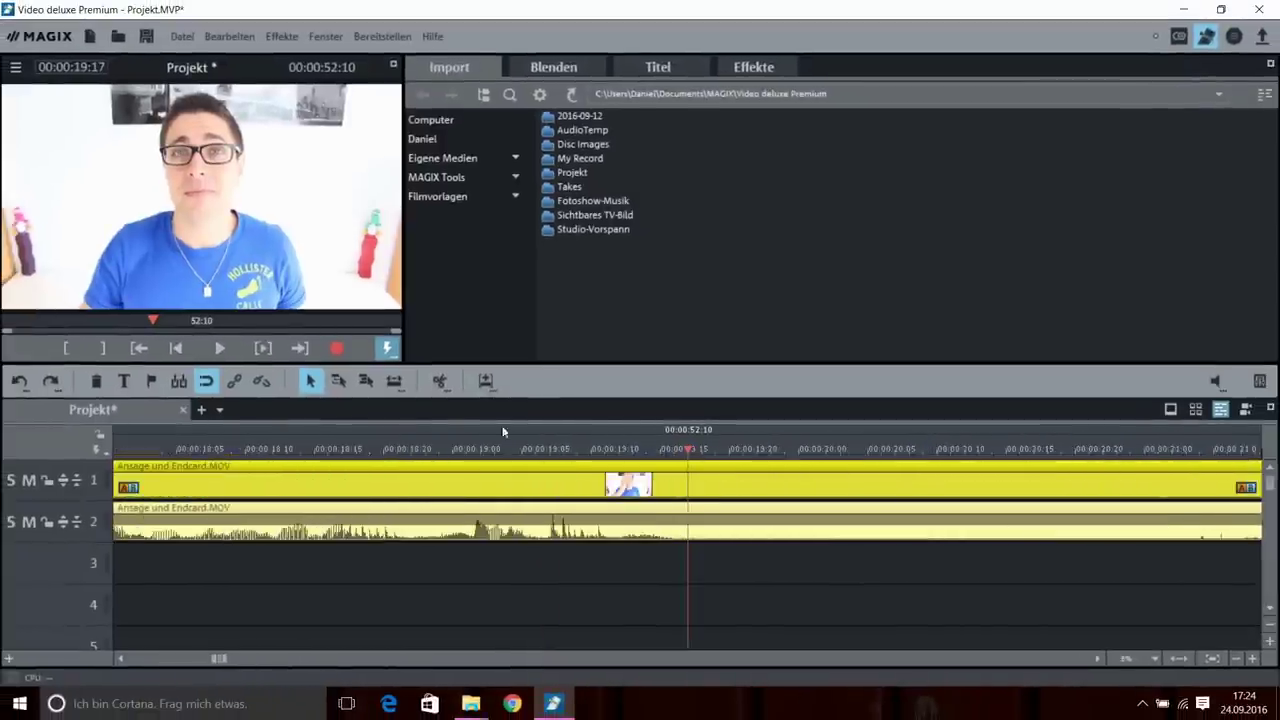
left_click(440, 383)
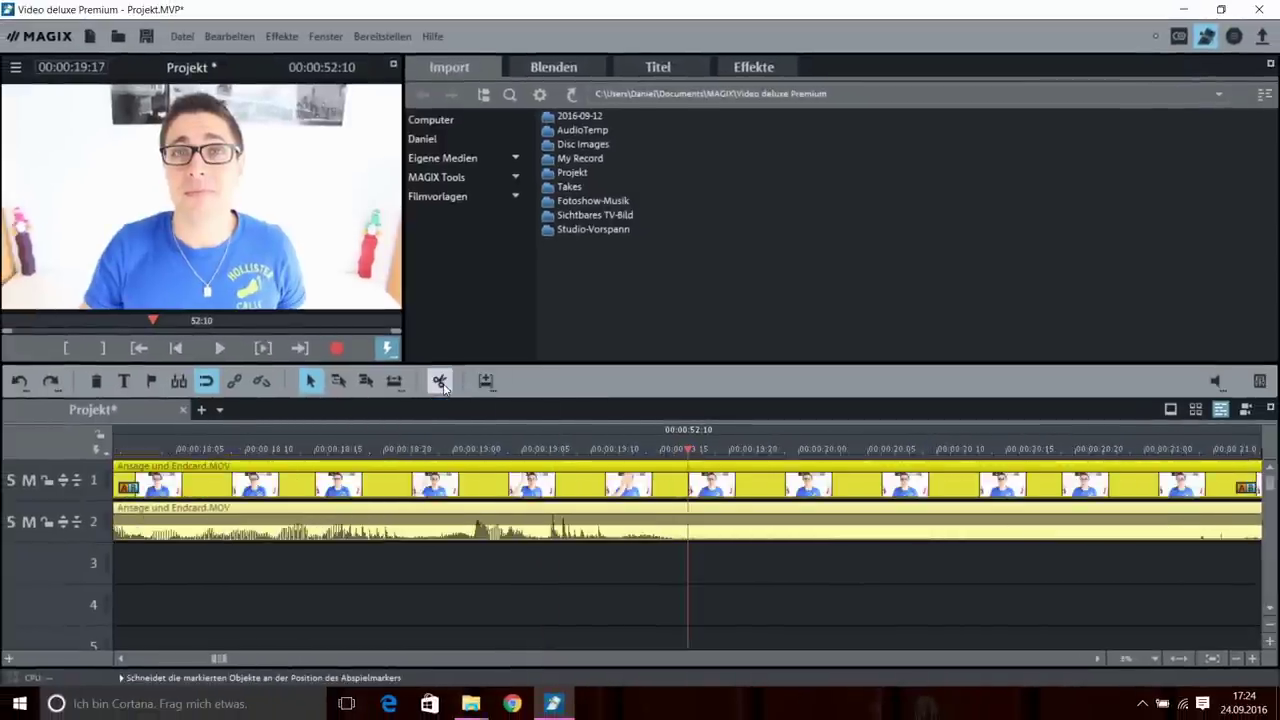
Step: Split the video and audio again where the speech resumes, at 00:00:21:17
scroll(689, 478, "down", 3)
left_click_drag(697, 457, 861, 449)
left_click(440, 383)
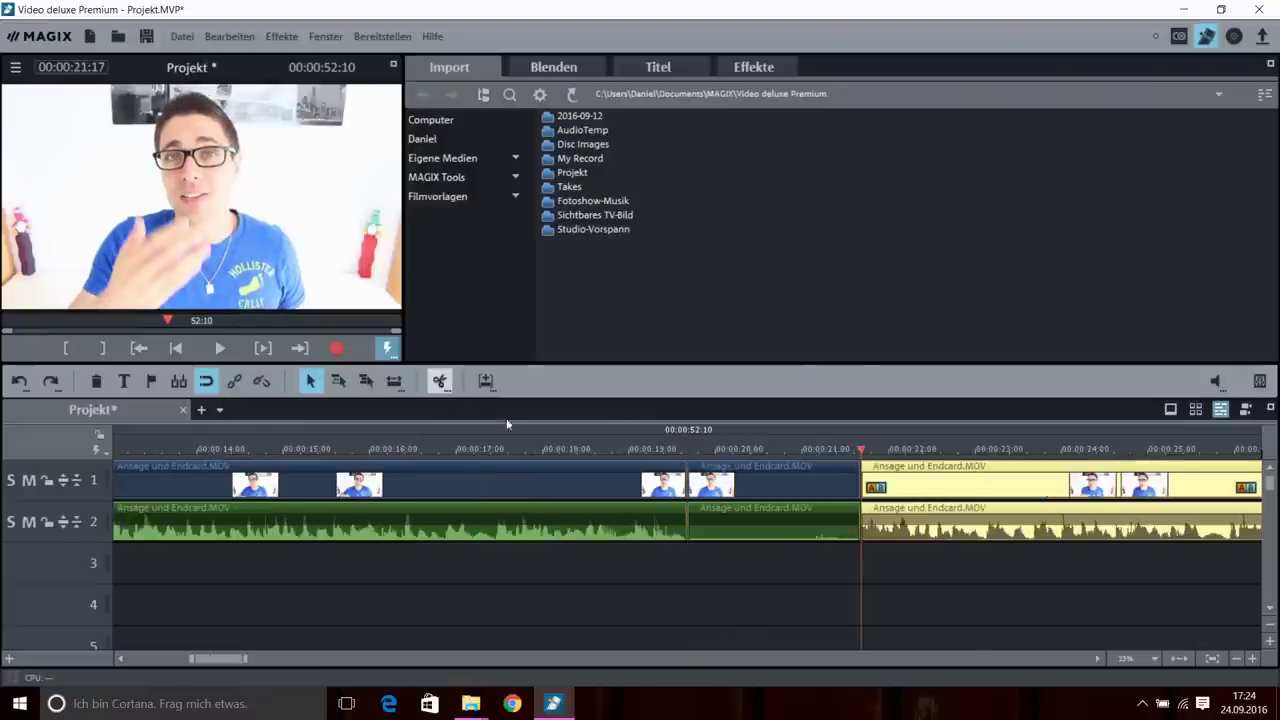
Step: Delete the silent section between the two cuts from both tracks, undoing and redoing the deletion once
left_click(800, 484)
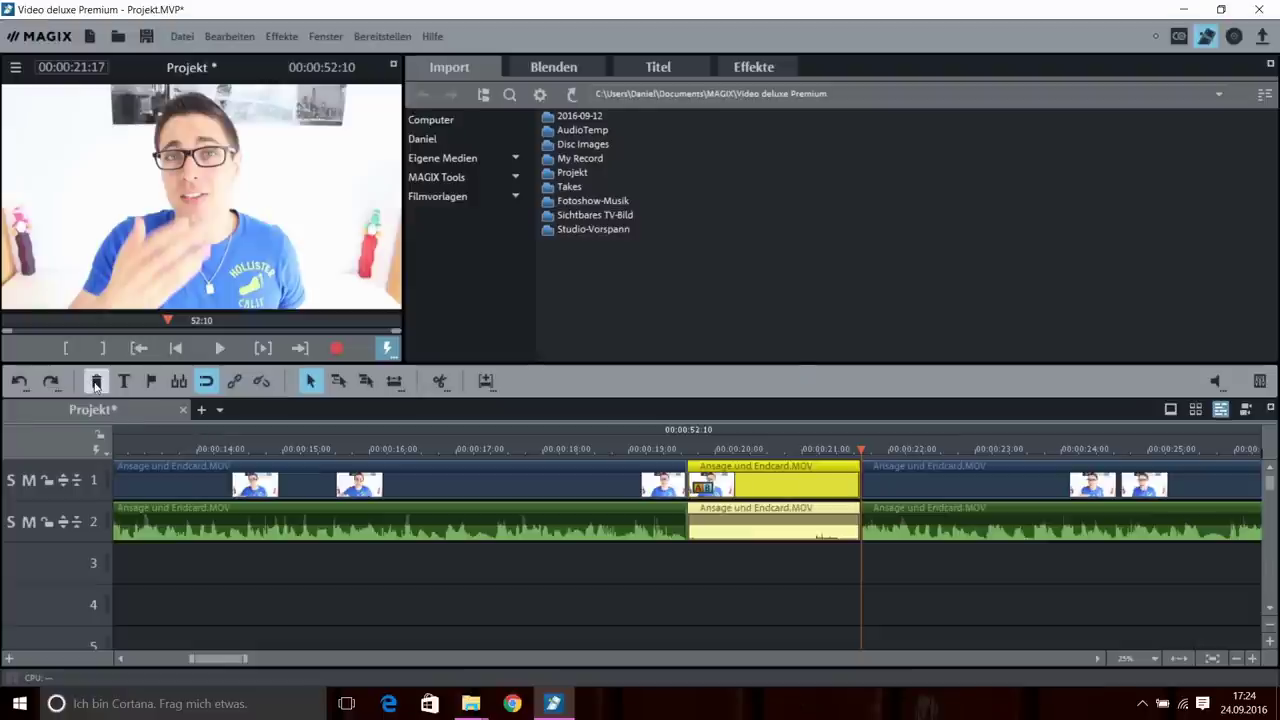
left_click(96, 381)
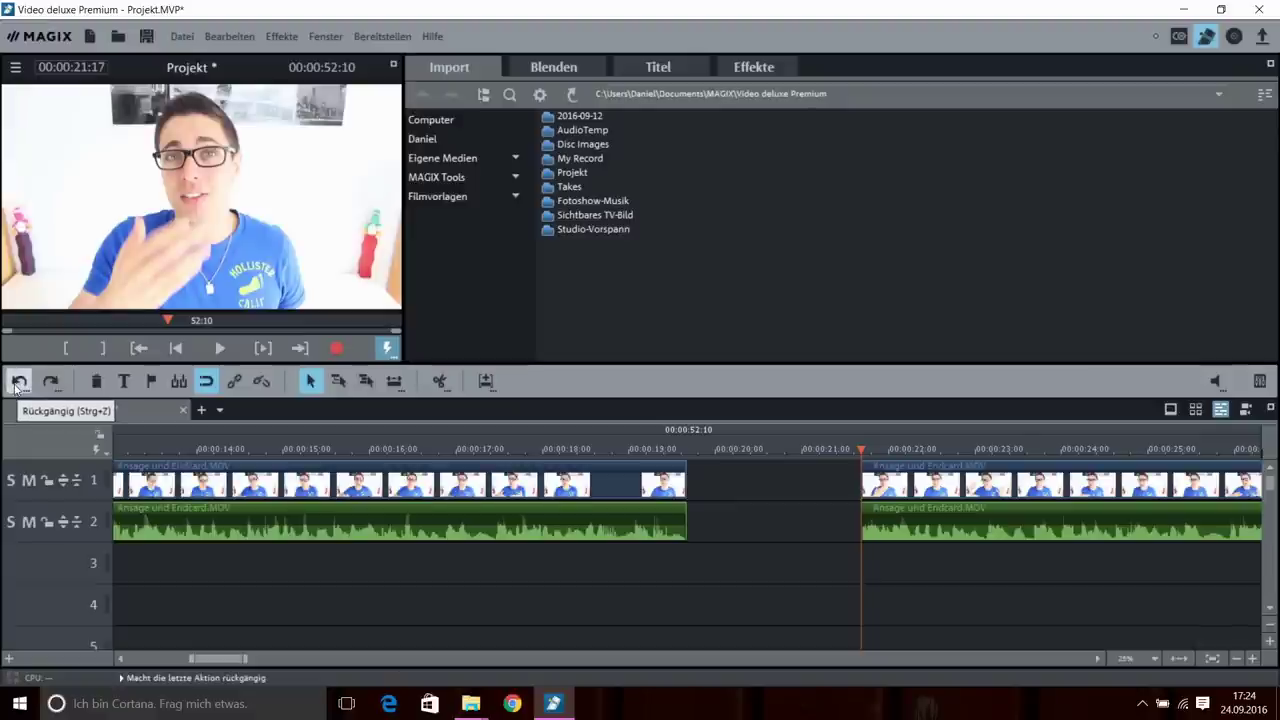
left_click(17, 386)
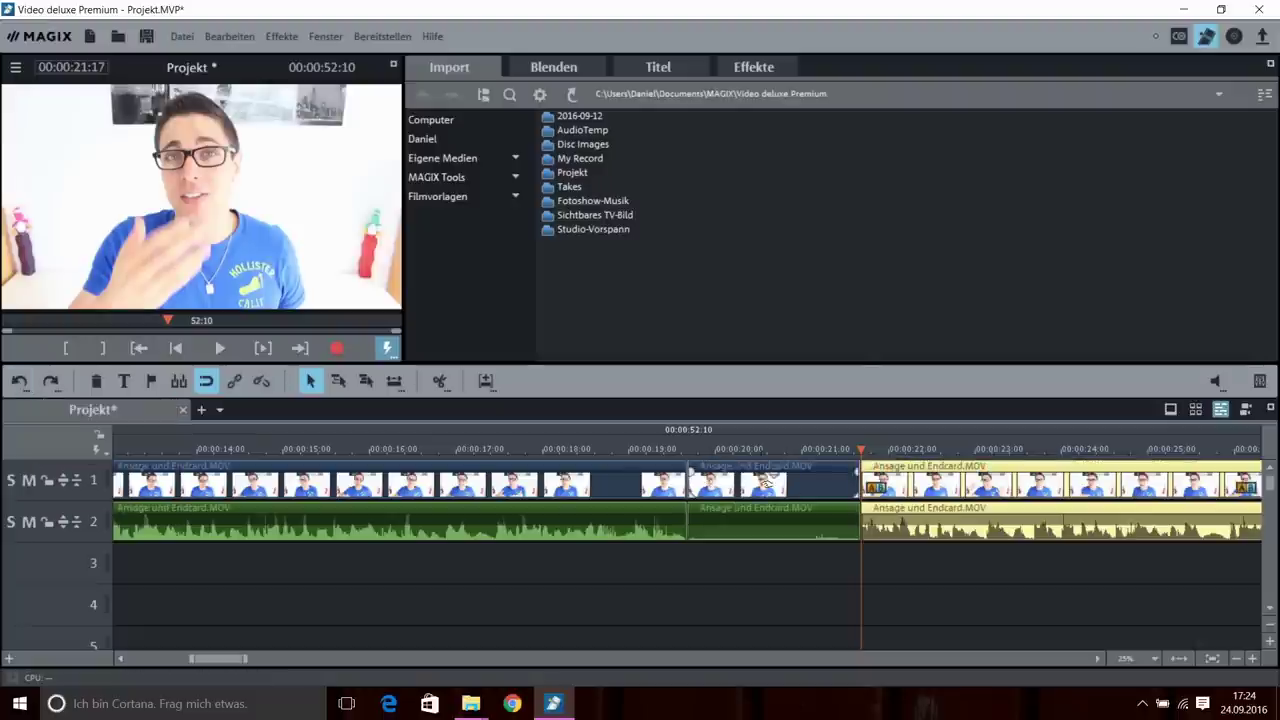
left_click(51, 383)
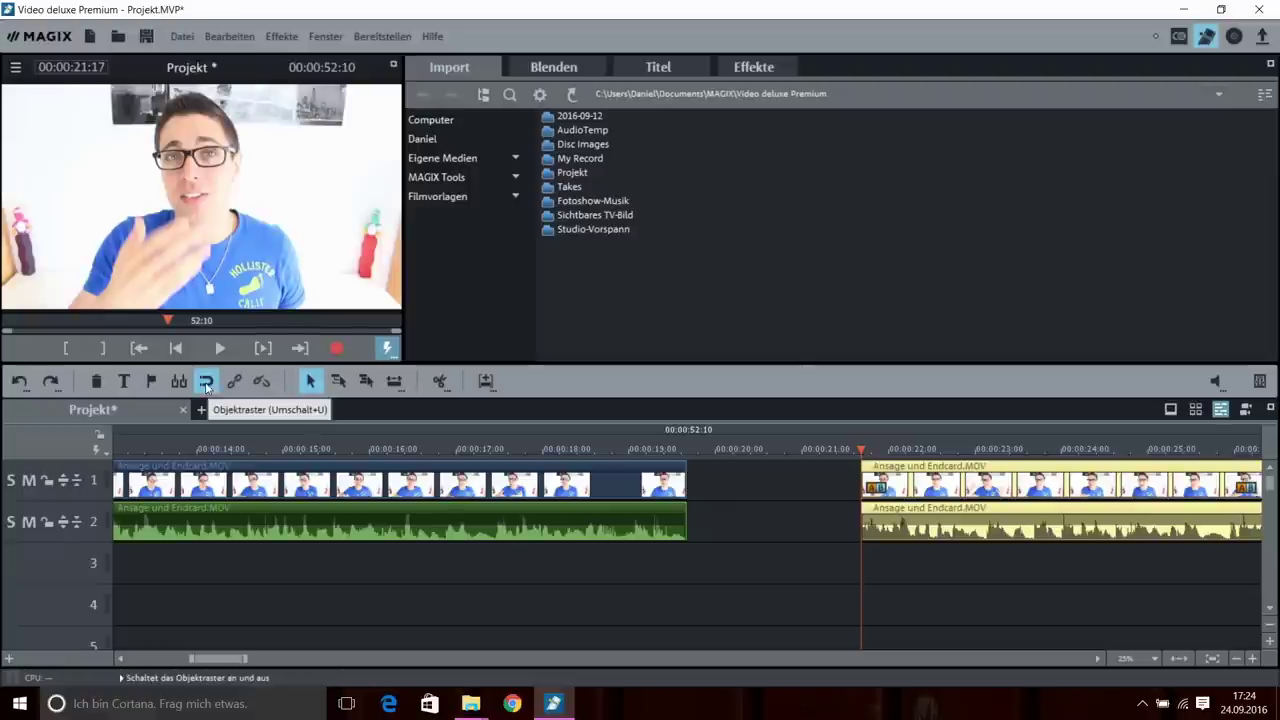
Step: Snap the remaining video and audio against the end of the first section to close the gap, and place the playhead at the join
left_click(207, 387)
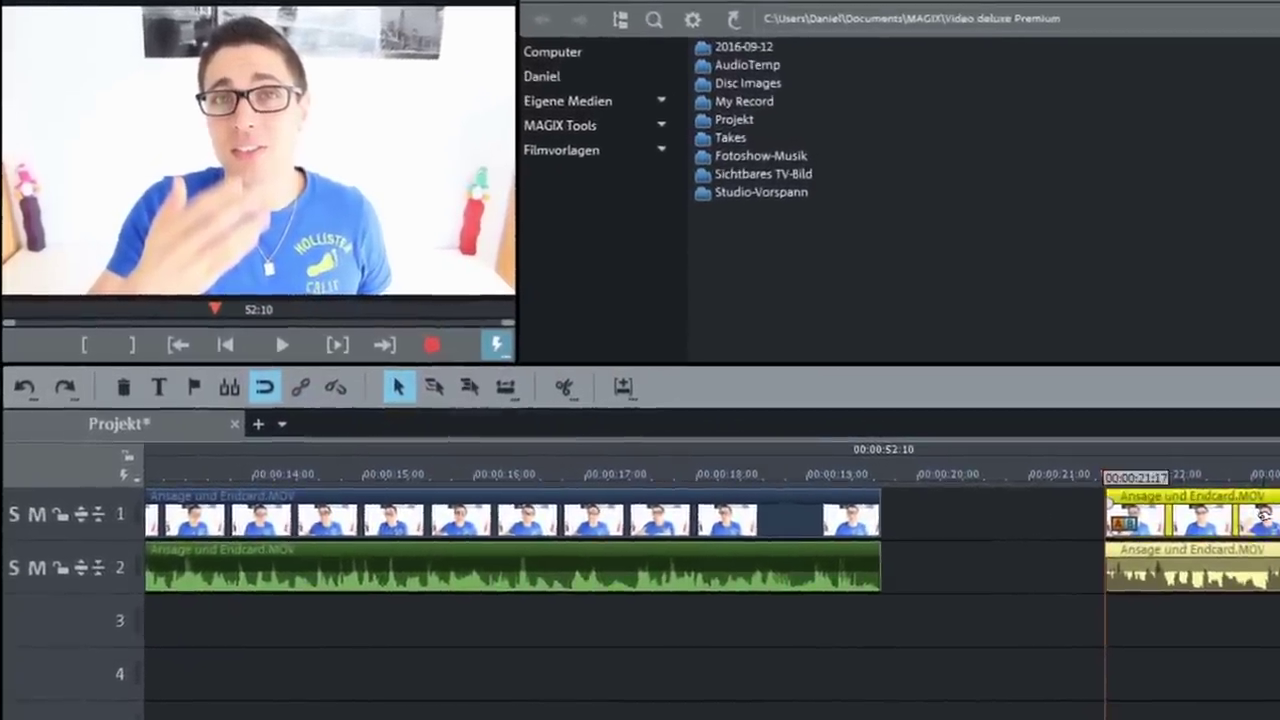
left_click_drag(1266, 528, 958, 513)
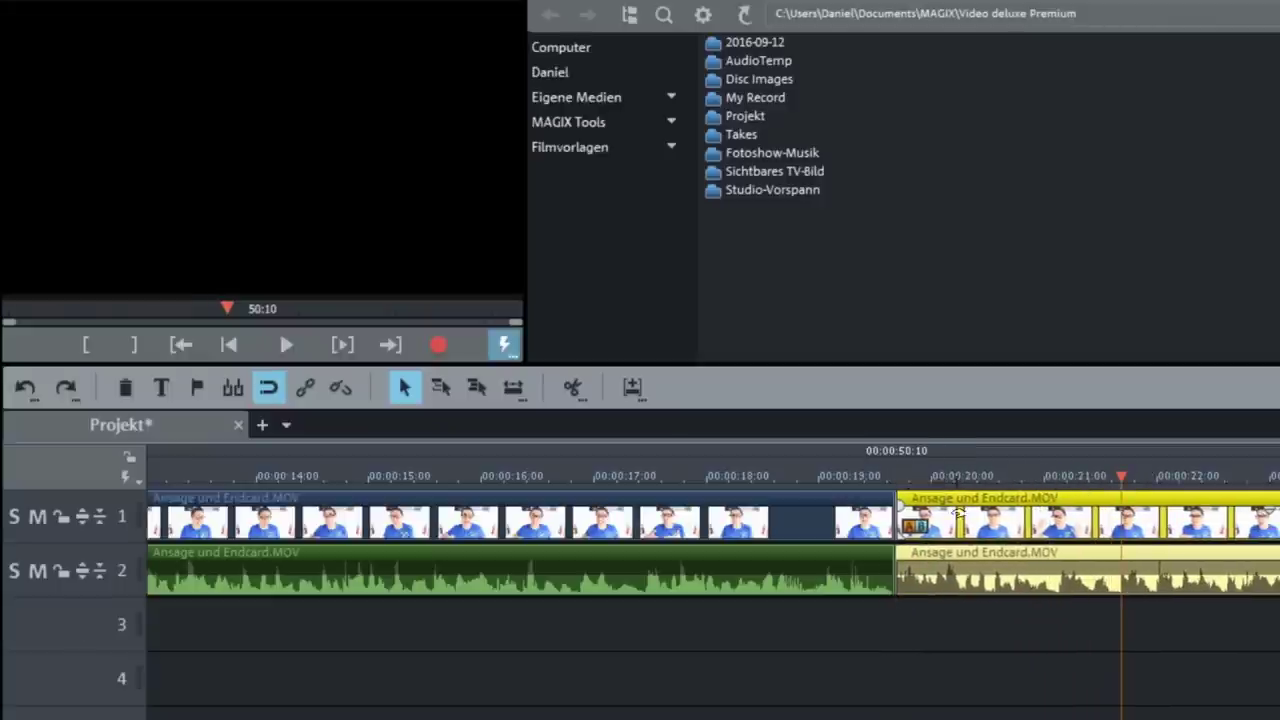
left_click(887, 478)
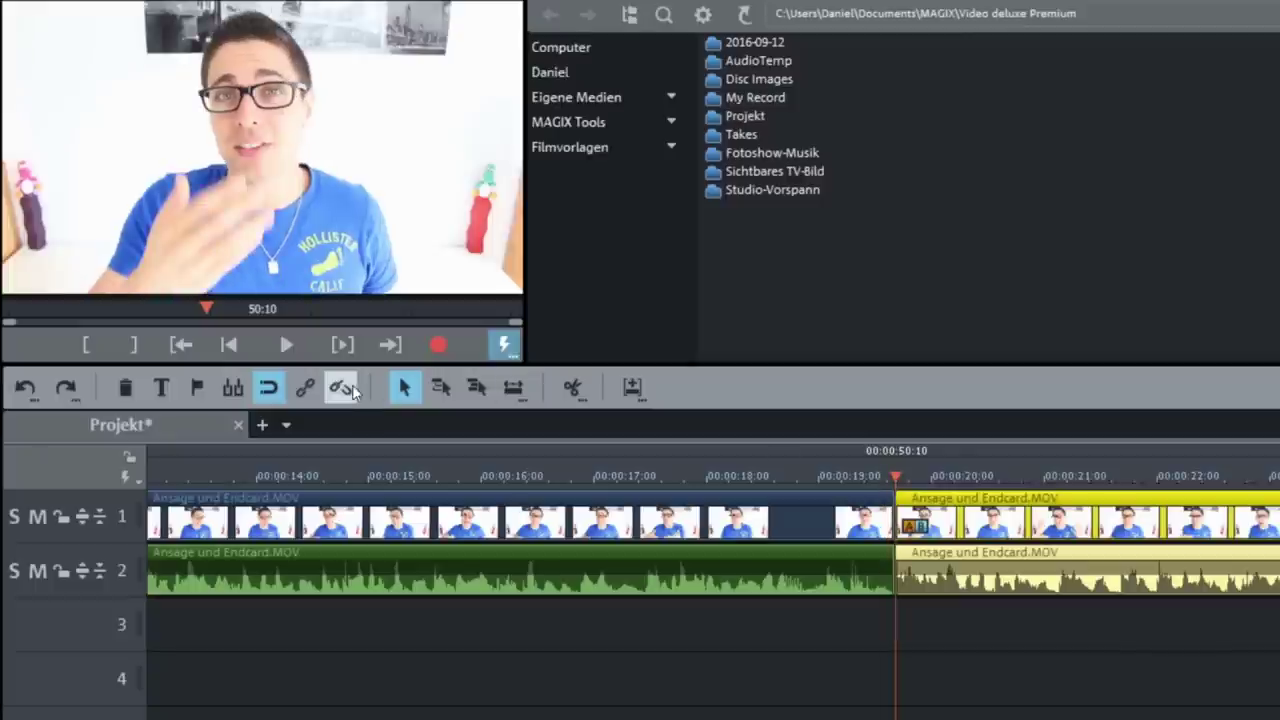
Step: Try positioning the second section at the join with object snapping off, and turn object snapping back on
left_click(268, 390)
mouse_move(962, 514)
left_mouse_down()
mouse_move(1052, 510)
mouse_move(946, 510)
mouse_move(962, 507)
left_mouse_up()
scroll(962, 507, "up", 3)
scroll(962, 507, "down", 3)
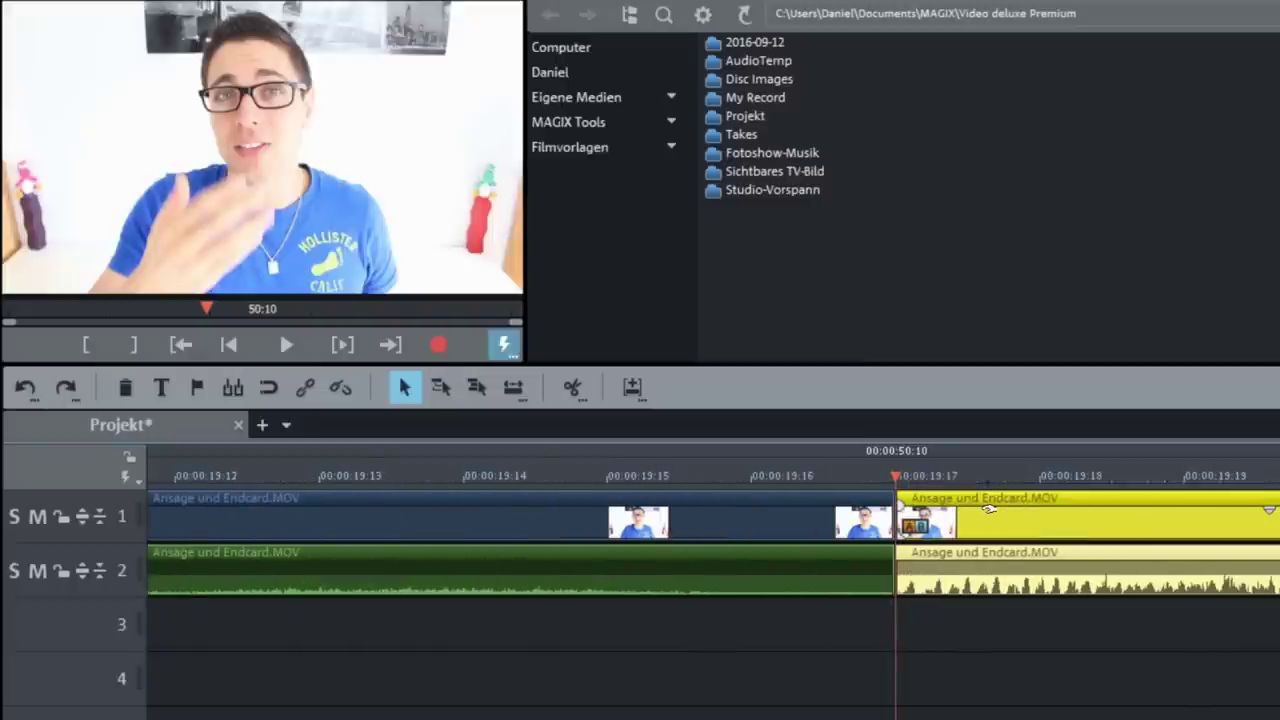
left_click(268, 392)
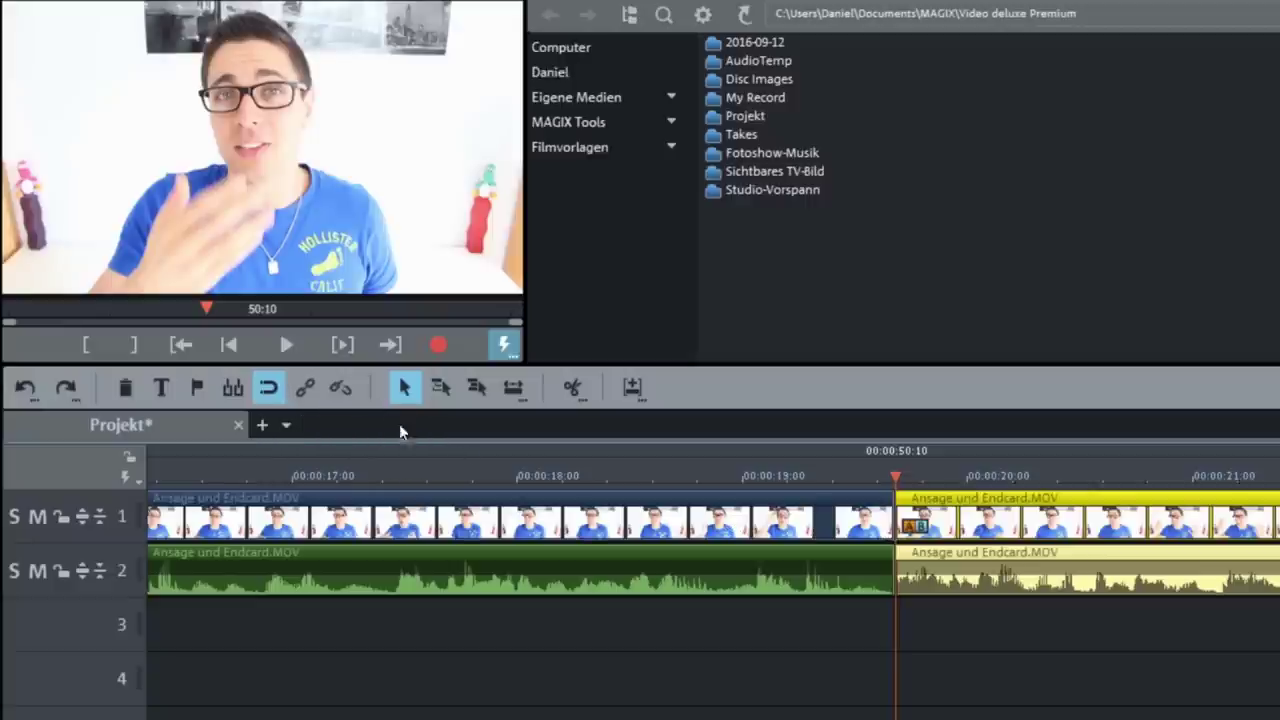
Step: Place the playhead at about 00:00:21 and shift the second section later along the timeline, away from the first section
scroll(968, 477, "down", 2)
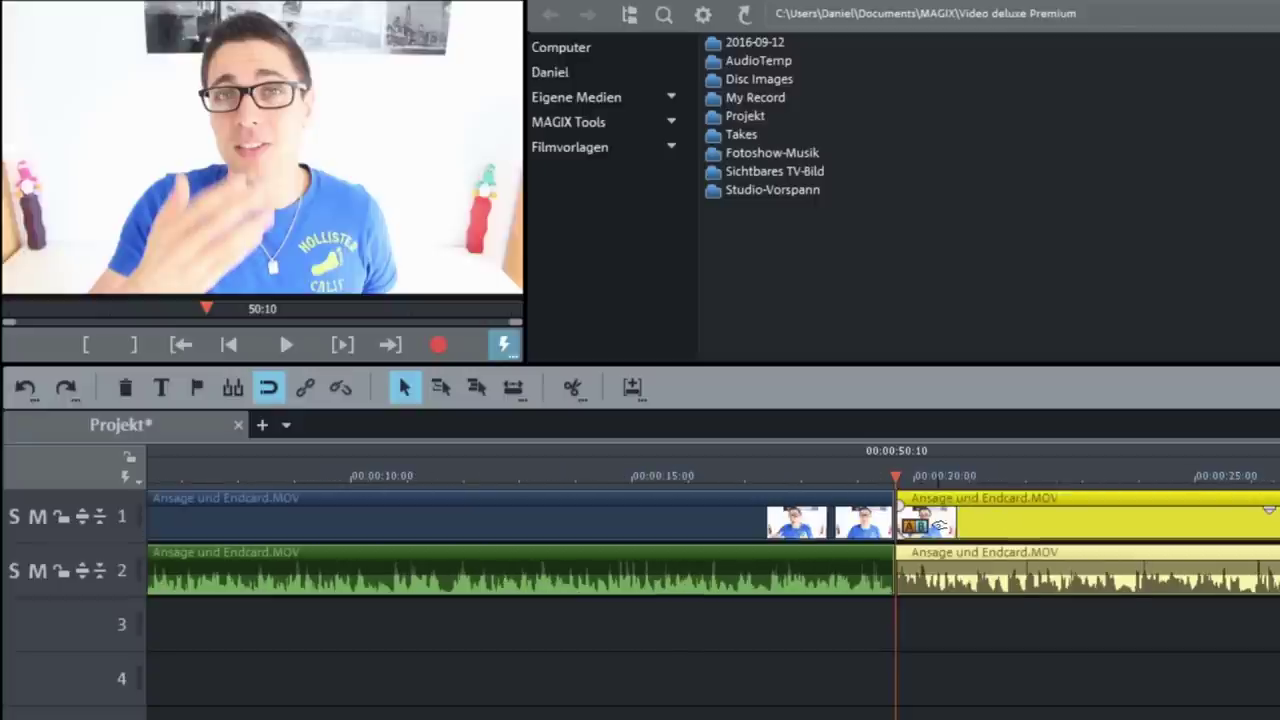
left_click(980, 477)
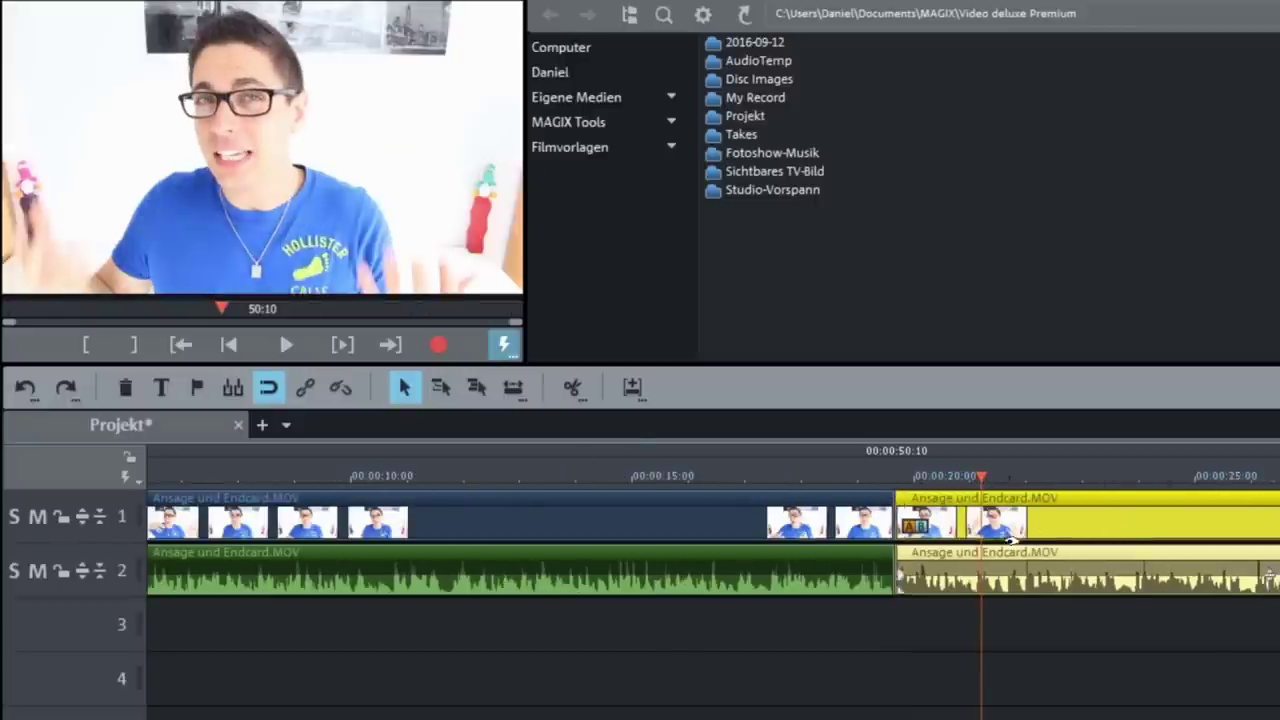
left_click_drag(1073, 527, 1116, 527)
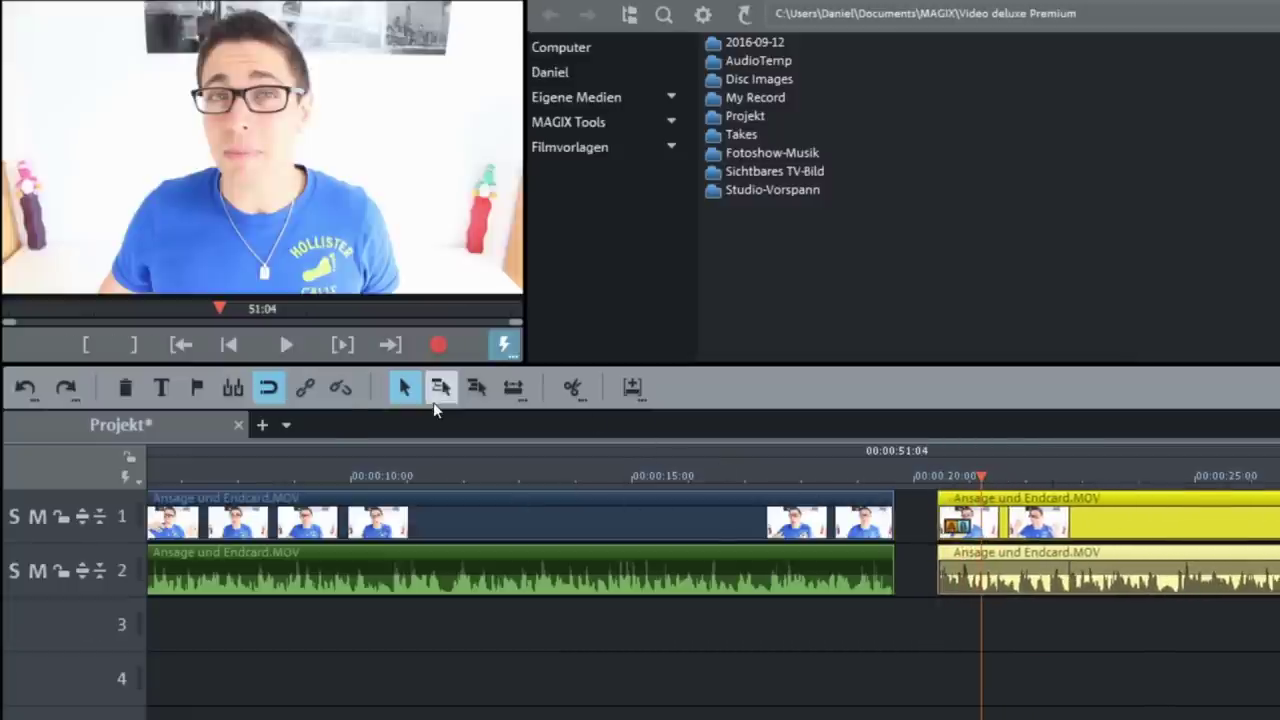
Step: Ungroup the second section's video and audio and select each object on its own
left_click(343, 404)
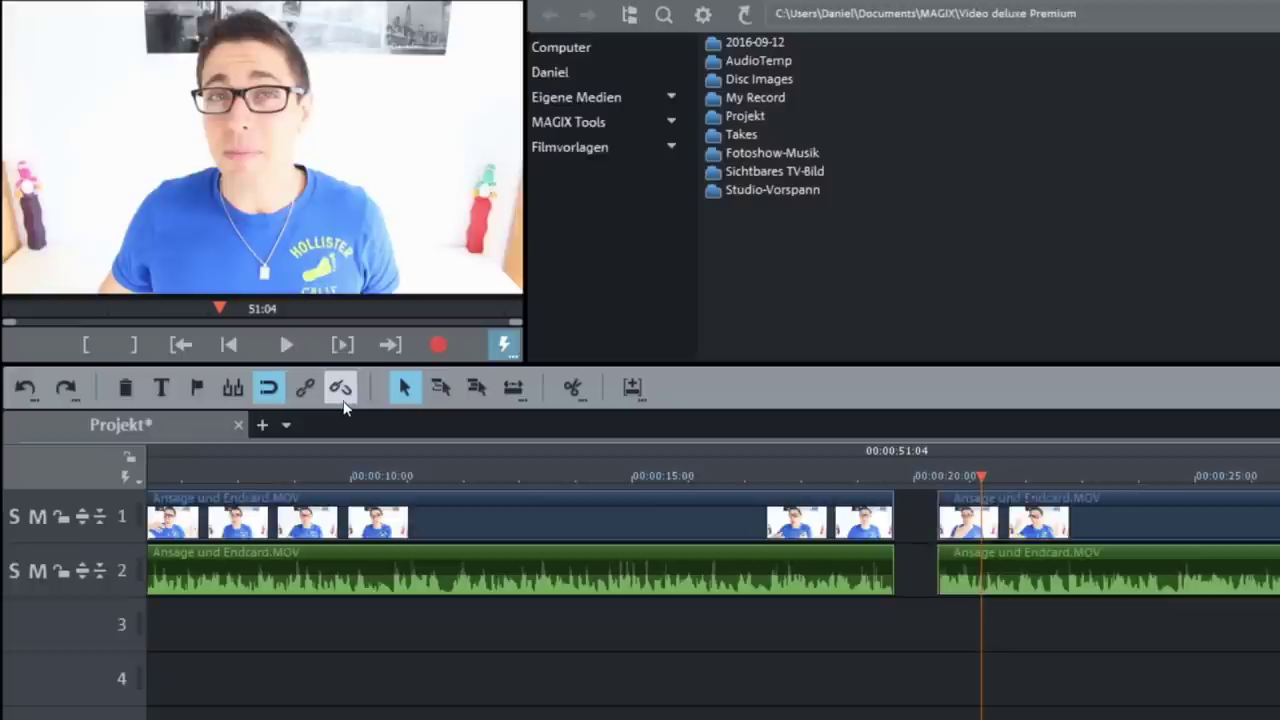
mouse_move(1024, 570)
left_mouse_down()
mouse_move(1112, 571)
mouse_move(1030, 572)
left_mouse_up()
left_click(1025, 528)
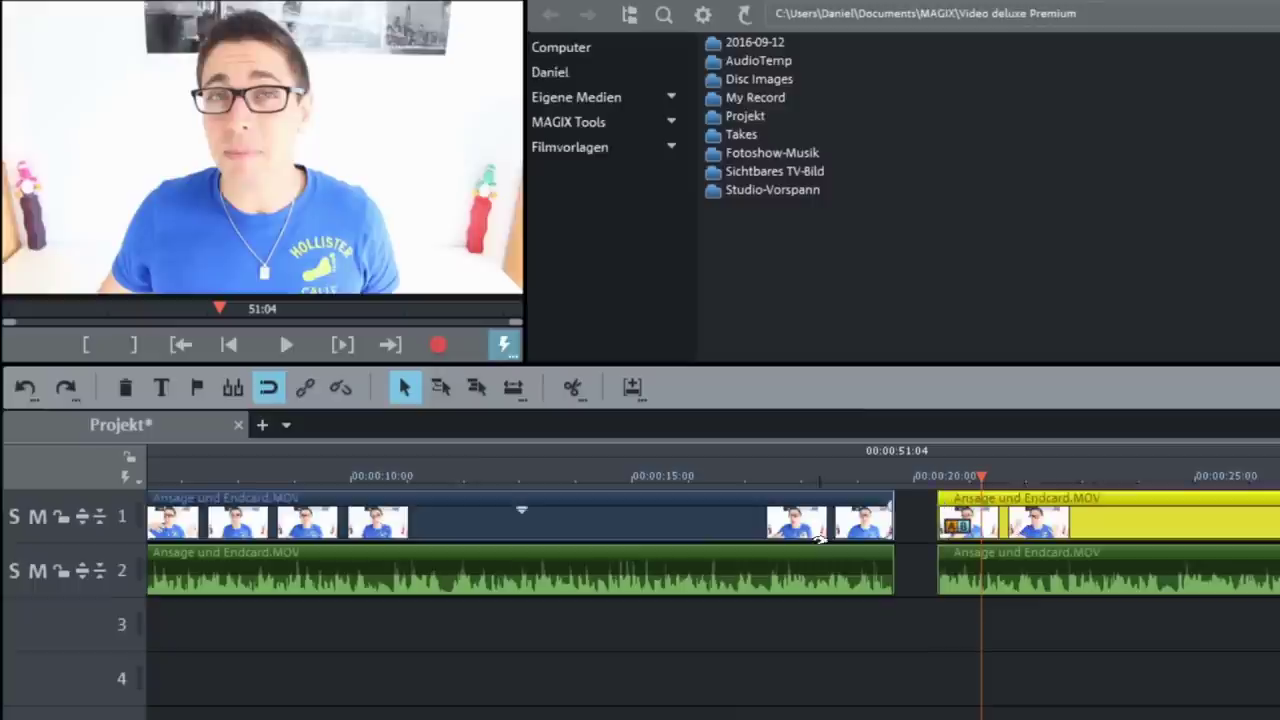
Step: Group the second section's video and audio again and move them together closer to the first section
left_click(1094, 570, "shift")
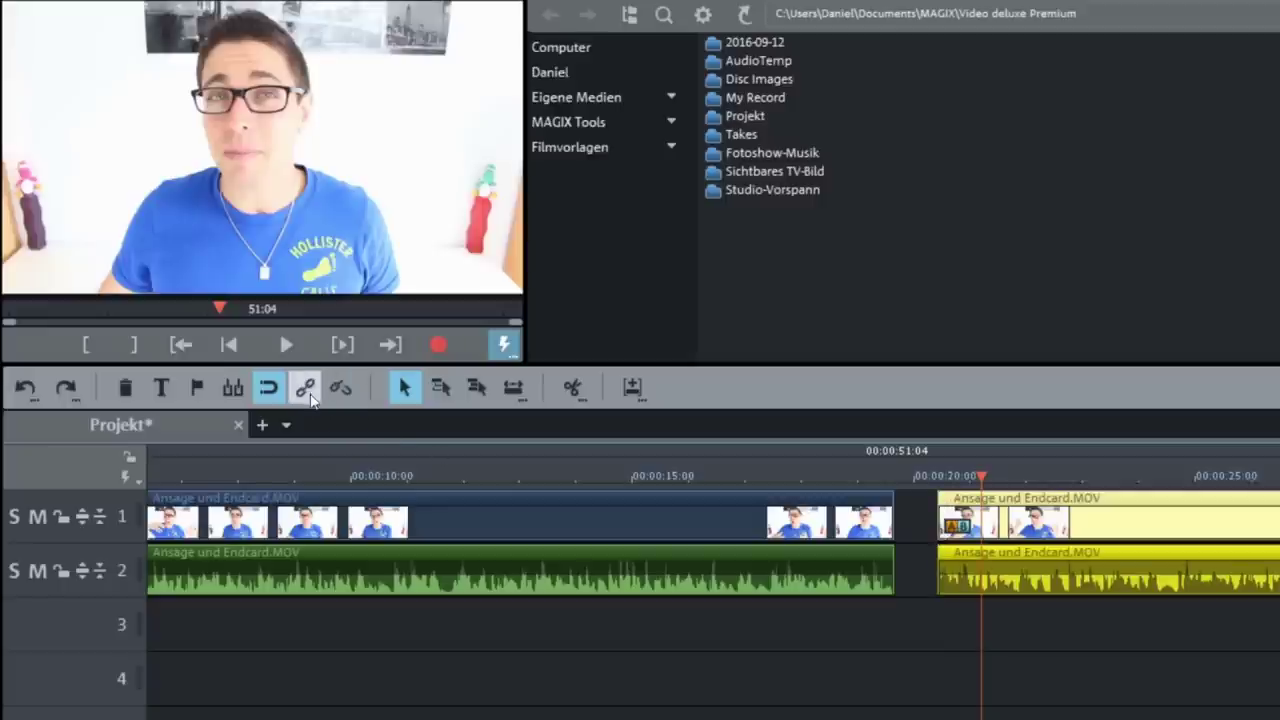
left_click_drag(1094, 523, 1058, 533)
left_click(1131, 623)
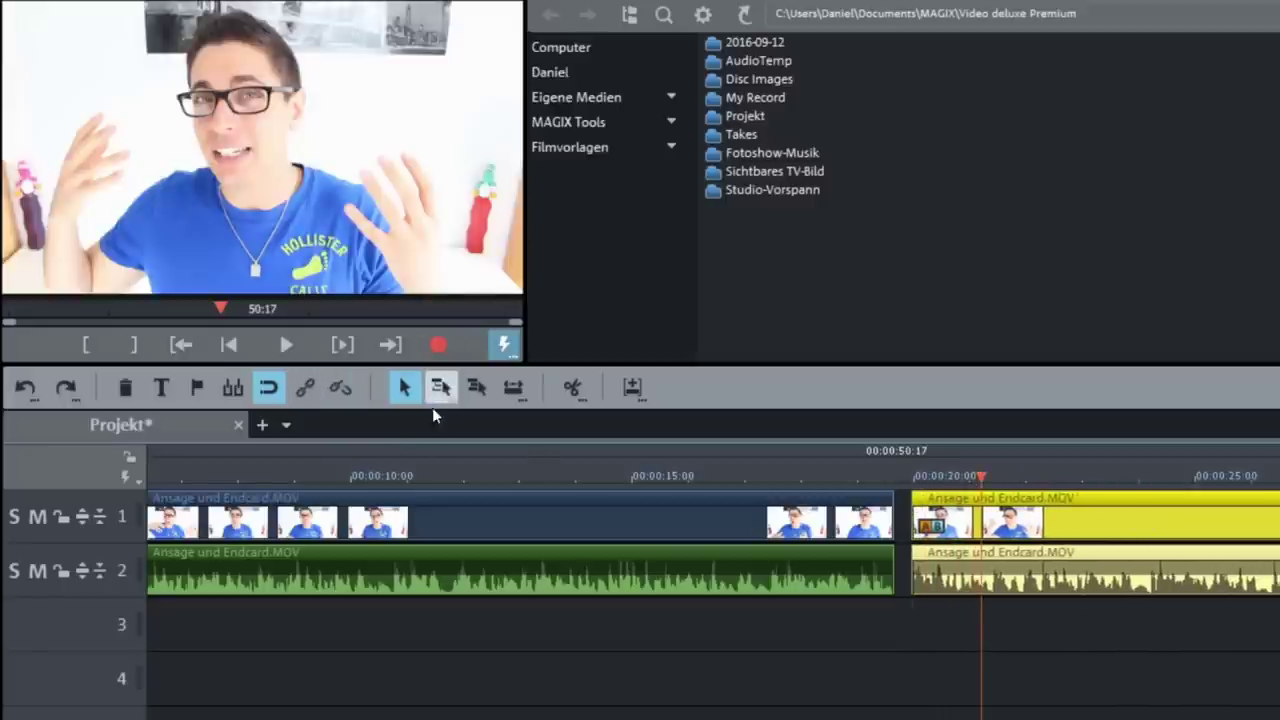